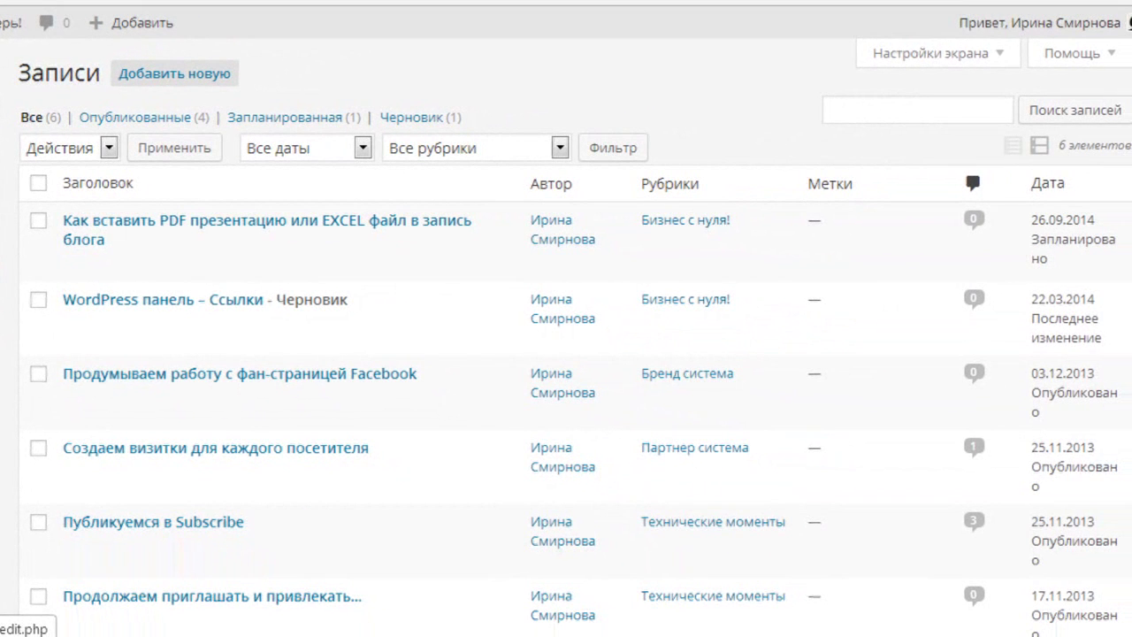
Hide the Автор column in the posts list
left_click(1000, 59)
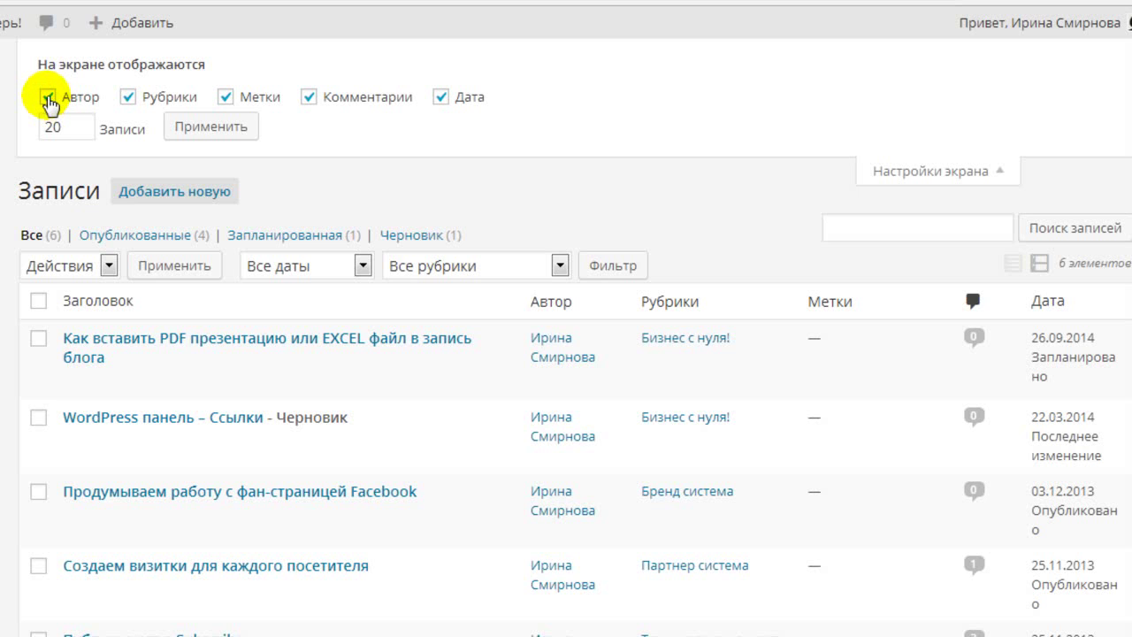
left_click(48, 97)
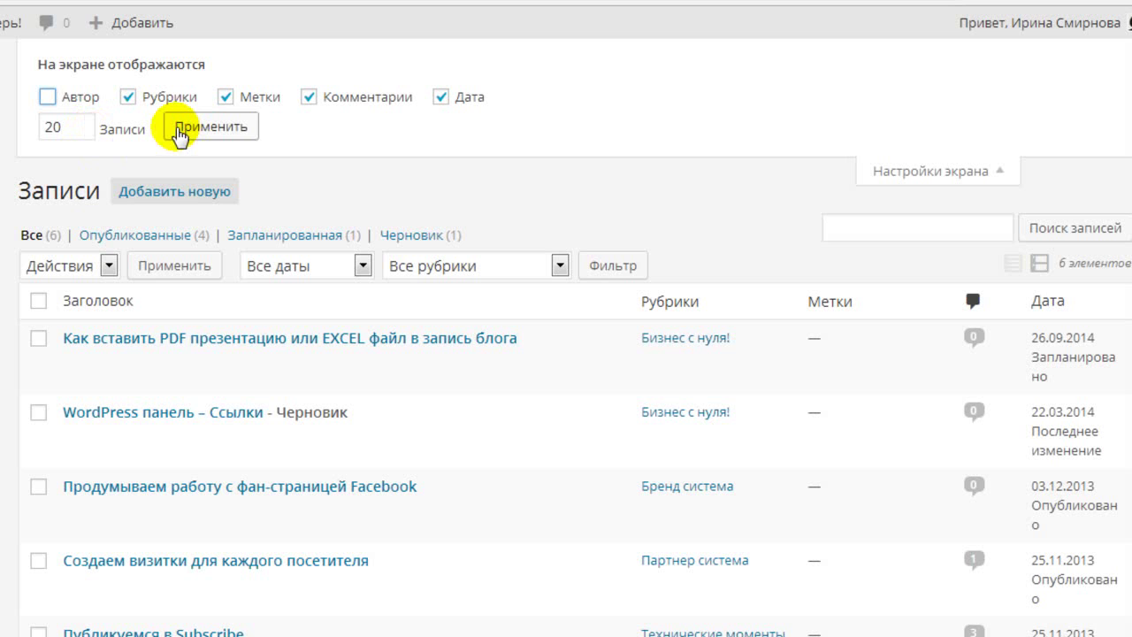
left_click(1003, 180)
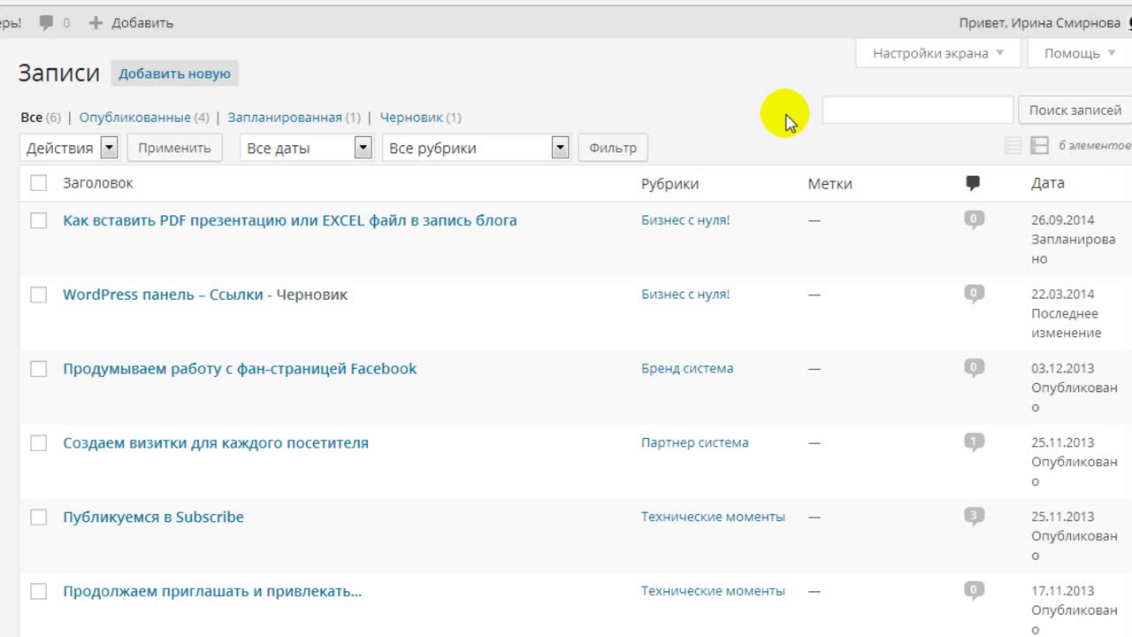
Look through the full posts list, filtering it by the statuses Опубликованные, Запланированная and Черновик
scroll(791, 116, "down", 2)
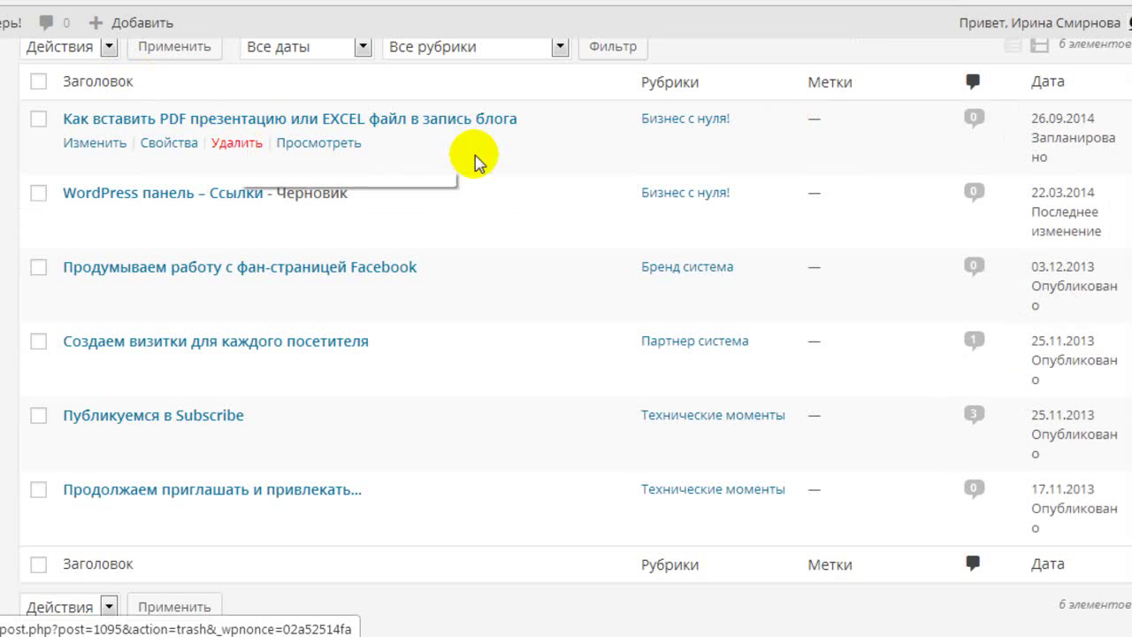
scroll(624, 119, "up", 2)
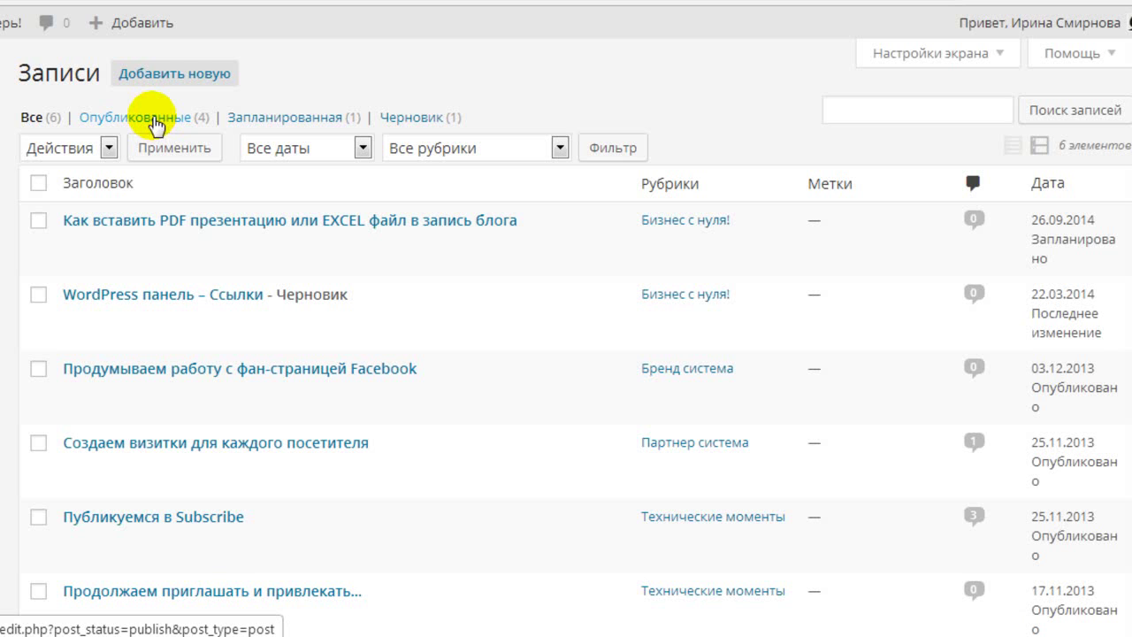
left_click(152, 118)
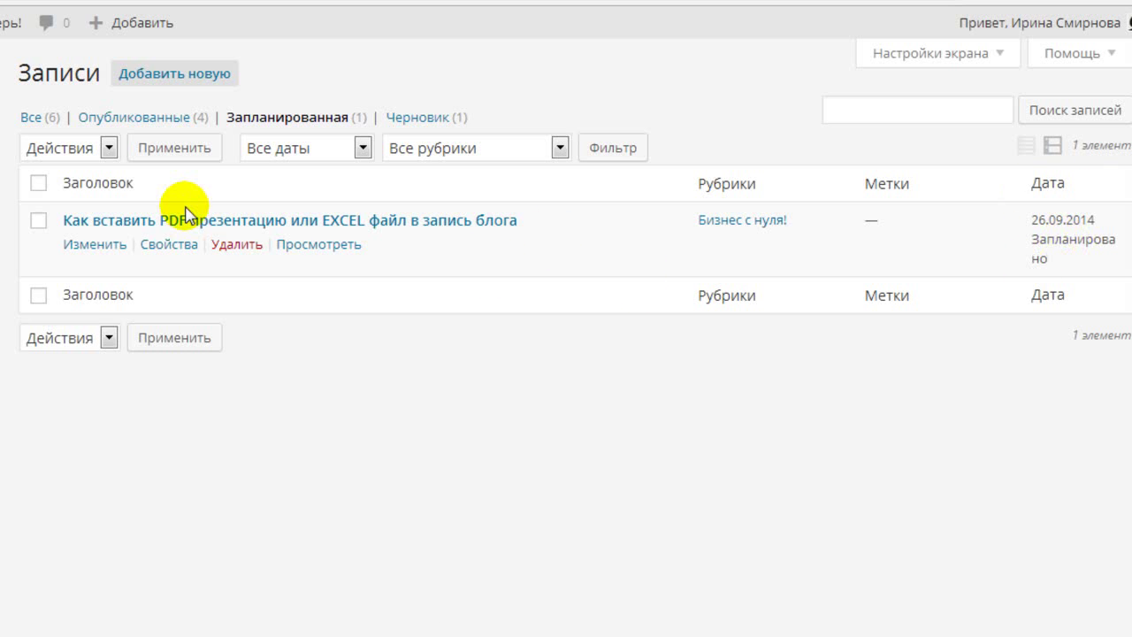
left_click(349, 187)
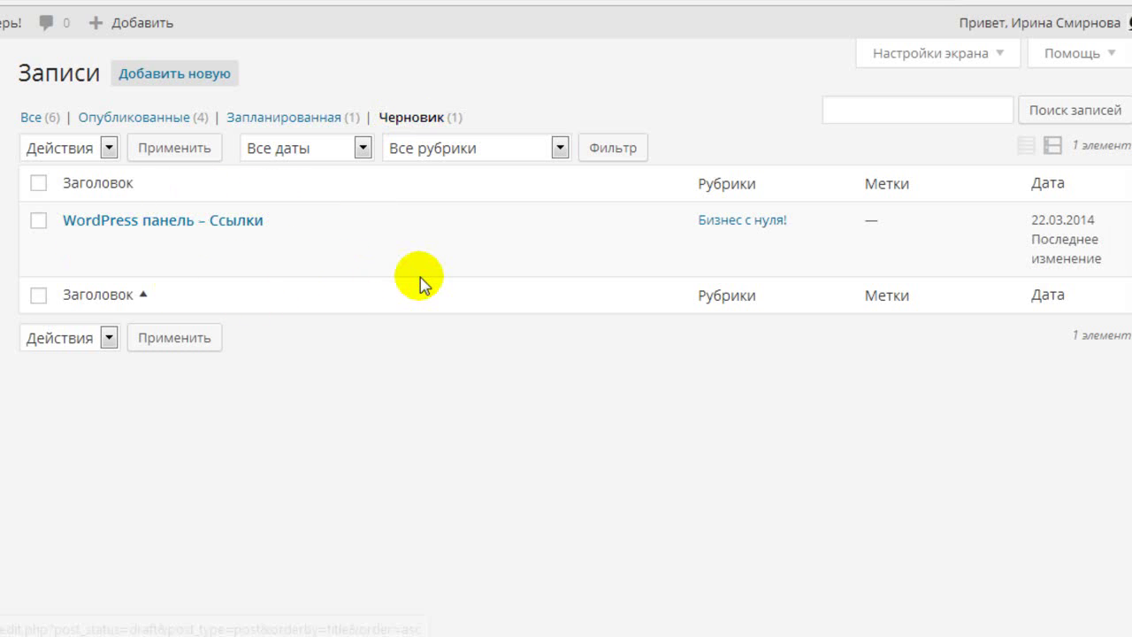
mouse_move(435, 250)
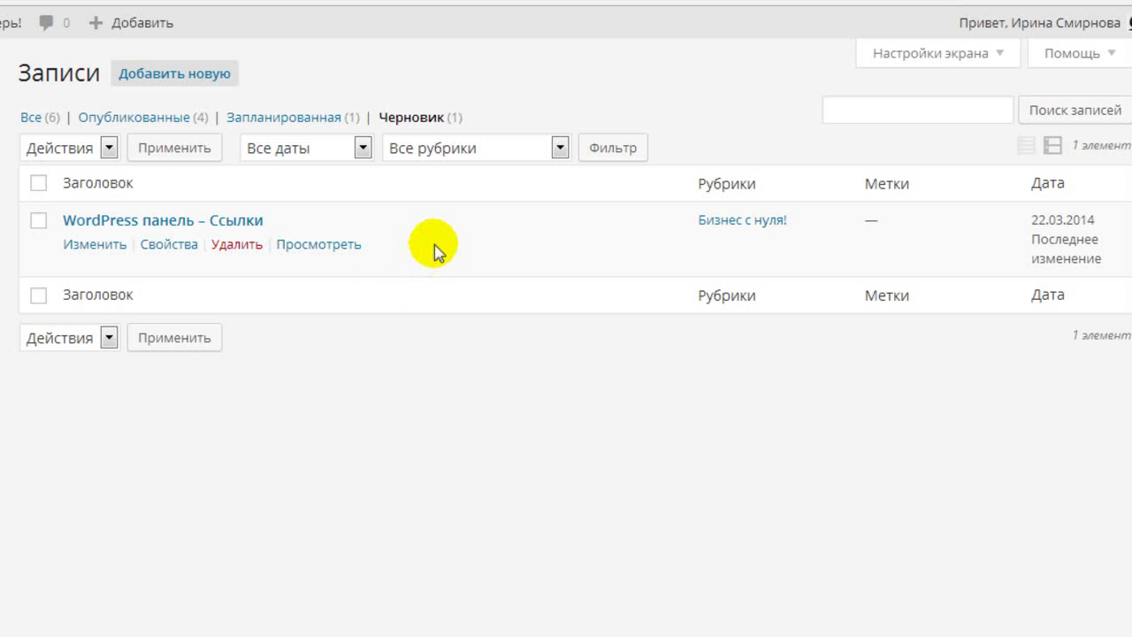
Show the published posts, select the Facebook fan-page and visitor-card posts, and view the bulk actions offered for them
left_click(152, 126)
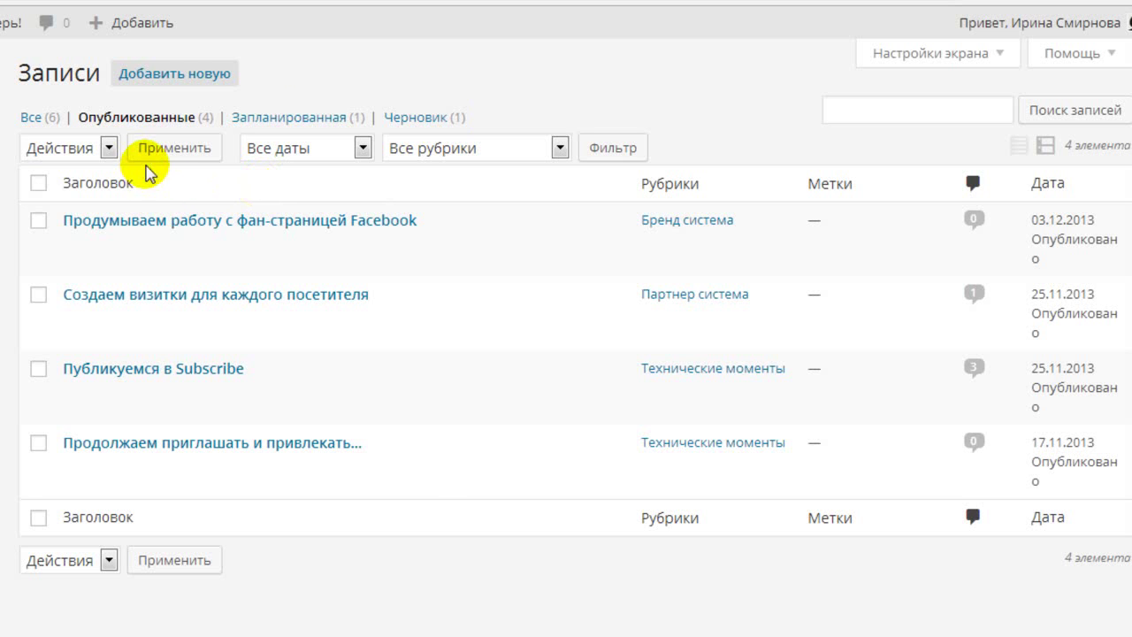
left_click(38, 220)
left_click(38, 295)
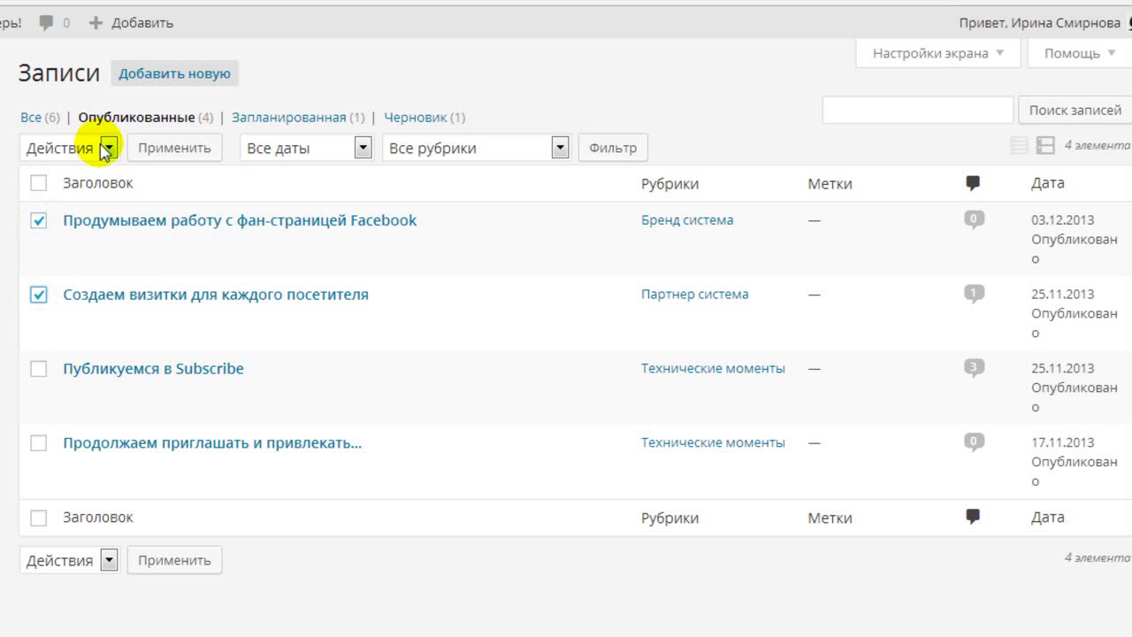
left_click(108, 150)
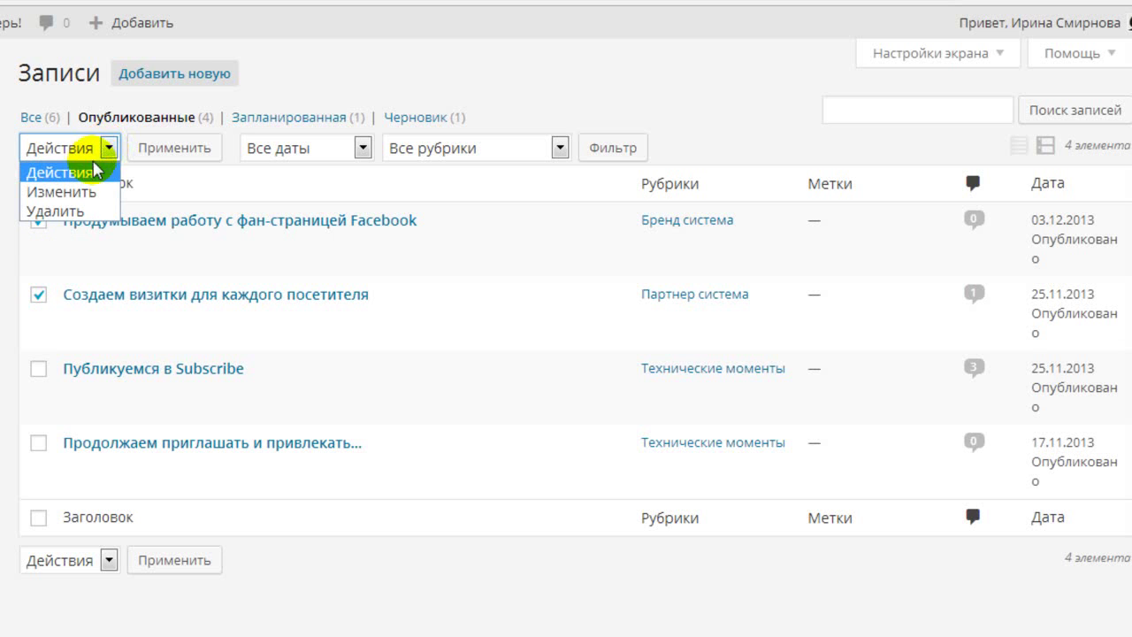
left_click(179, 186)
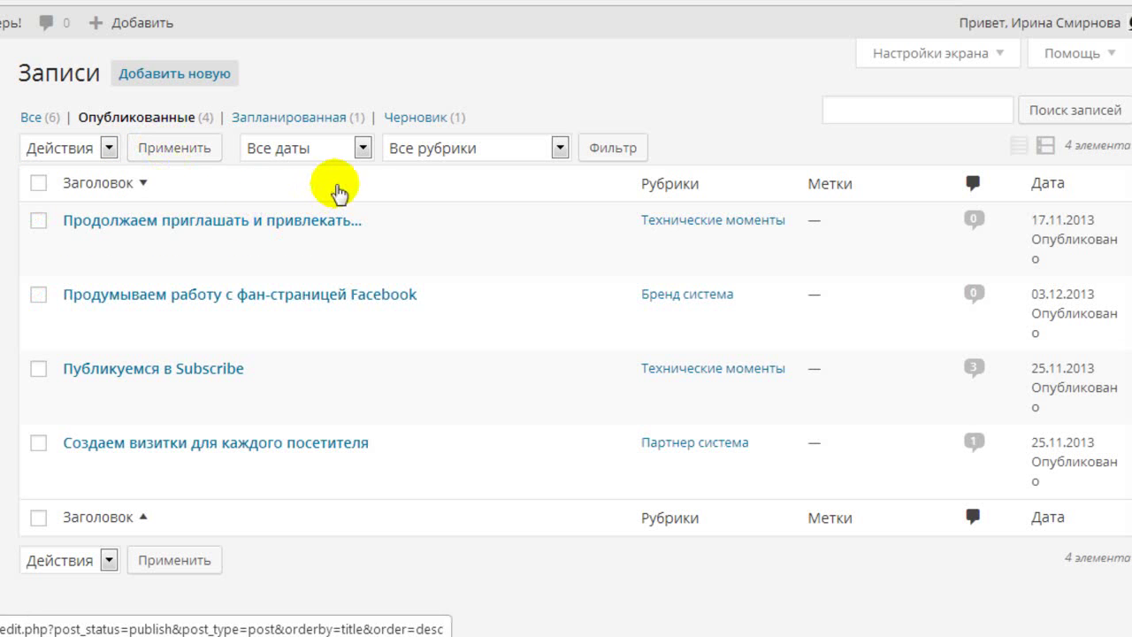
View the available date filters and filter the published posts by the category Бренд система
left_click(365, 149)
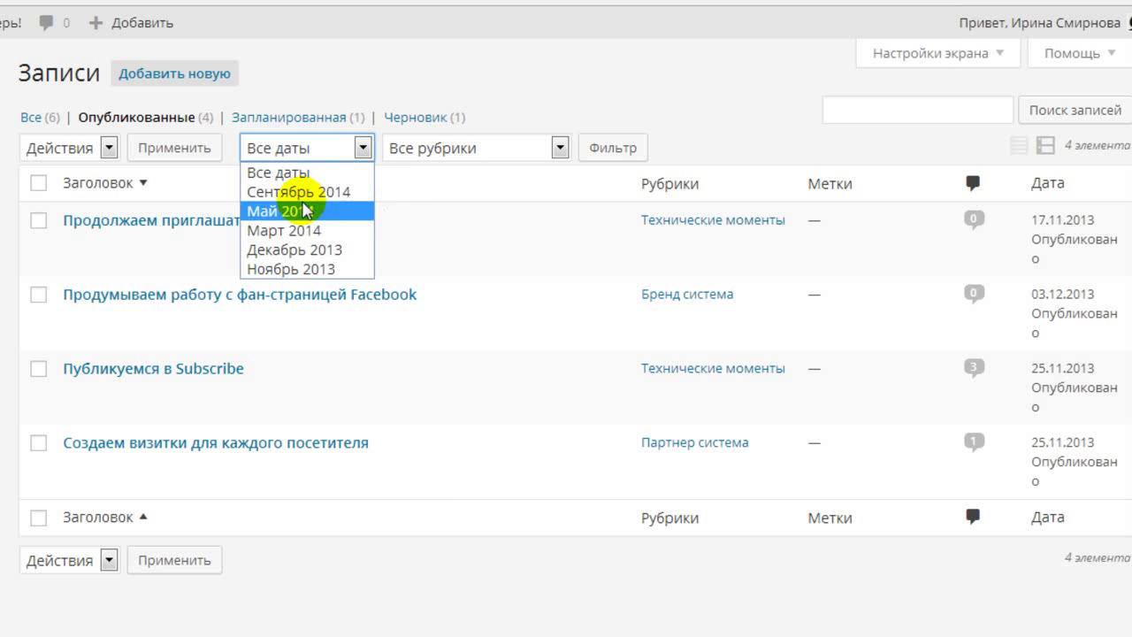
left_click(562, 149)
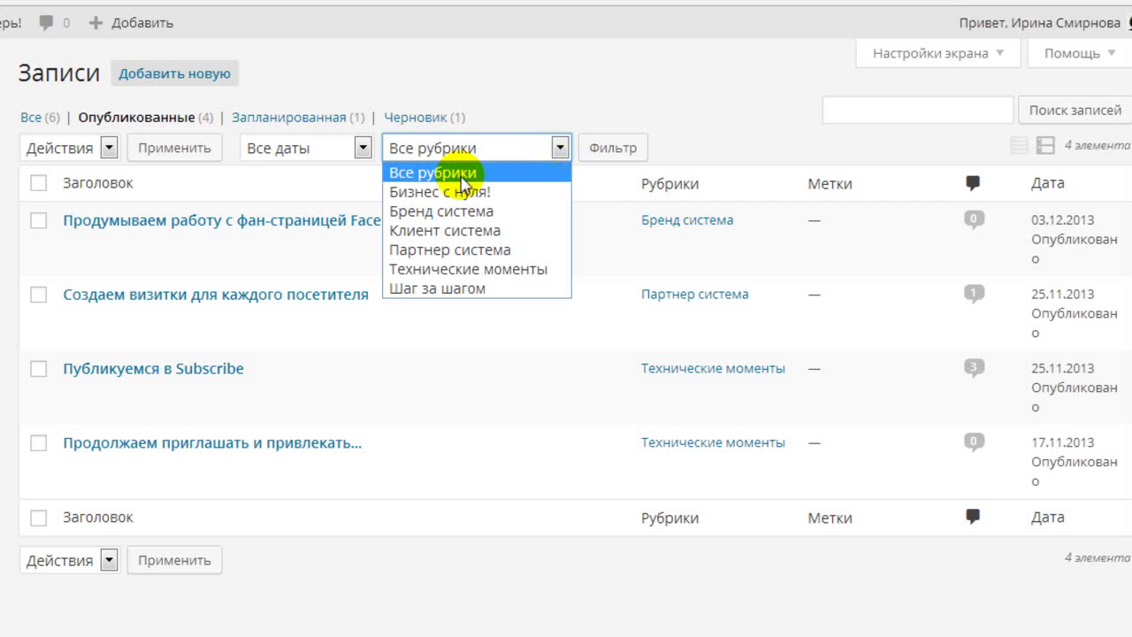
left_click(597, 150)
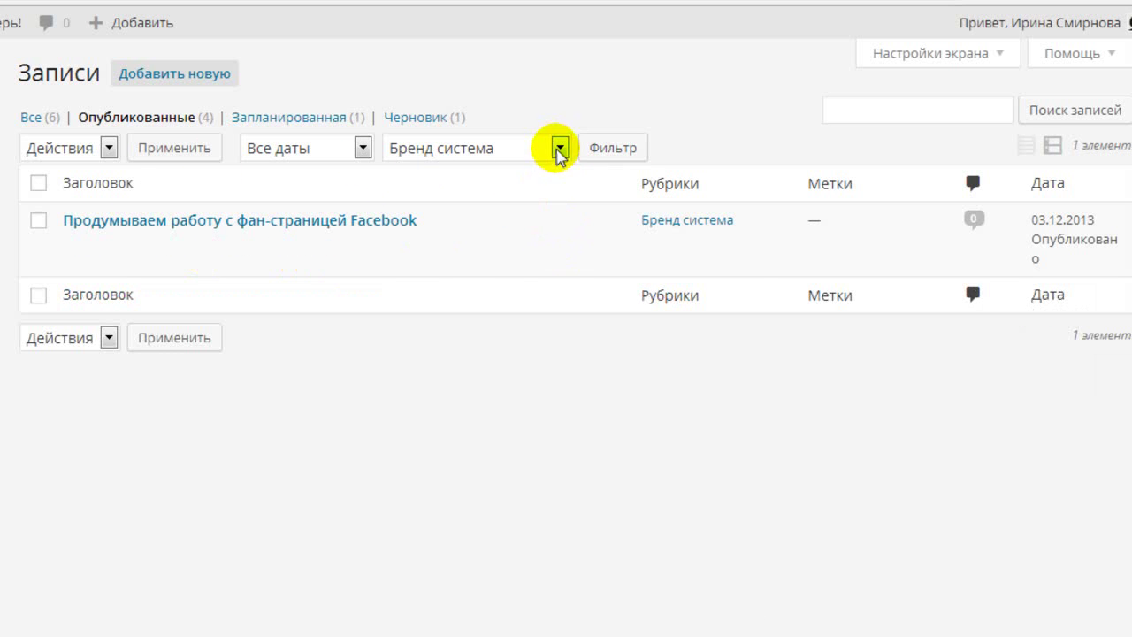
Reset the category filter to Все рубрики and list all published posts
left_click(560, 149)
left_click(508, 179)
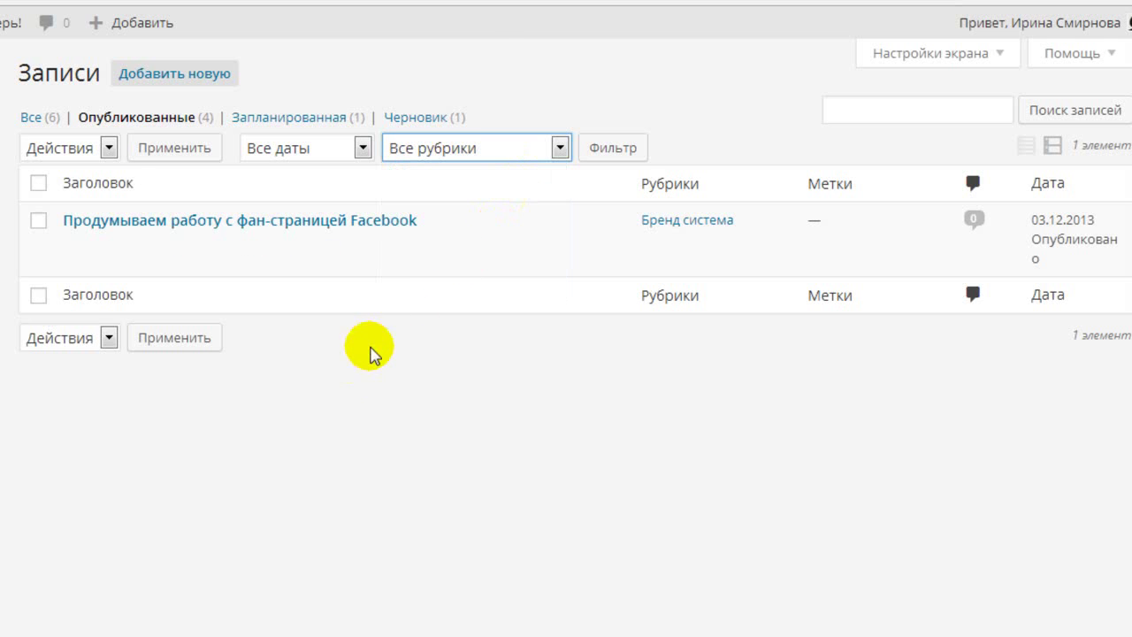
left_click(608, 147)
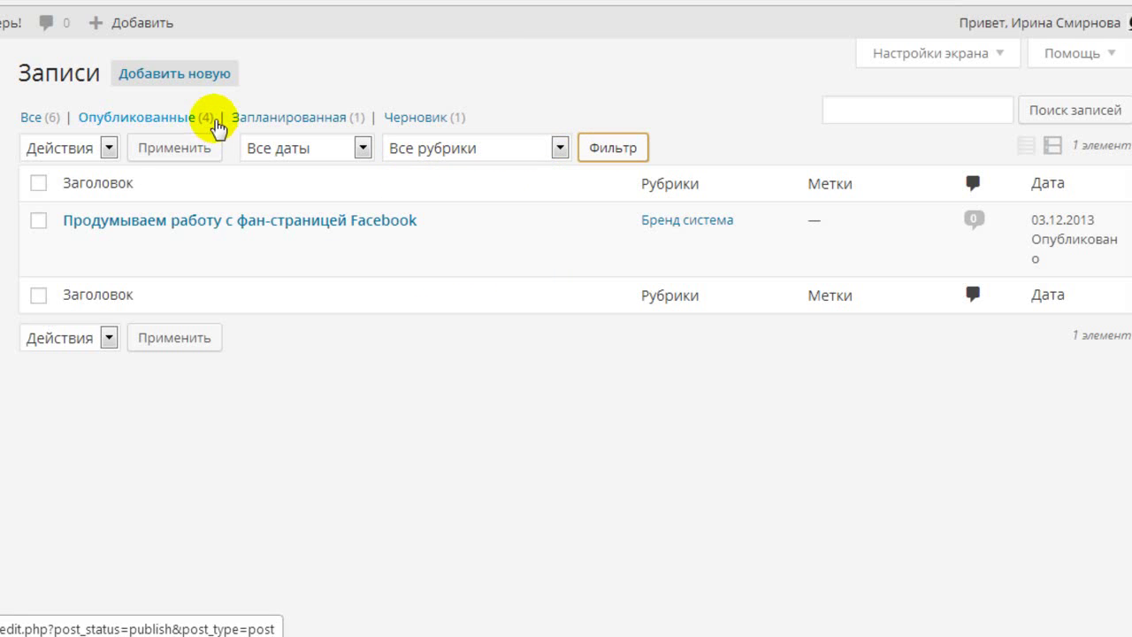
left_click(223, 124)
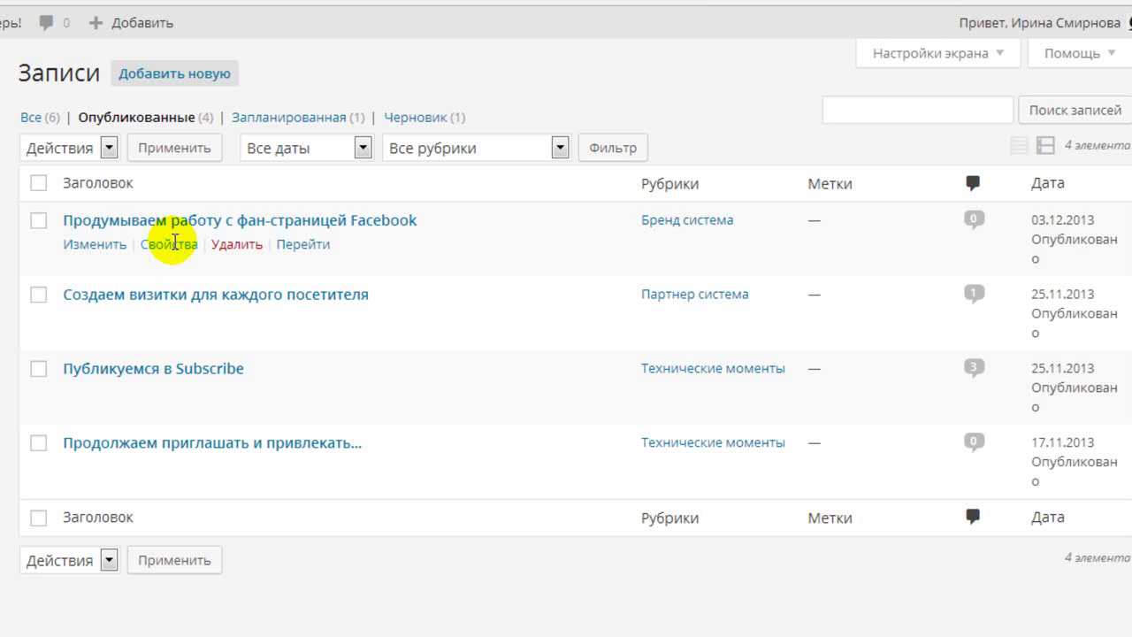
View the quick-edit properties of the post «Продумываем работу с фан-страницей Facebook» and cancel the edit
left_click(173, 245)
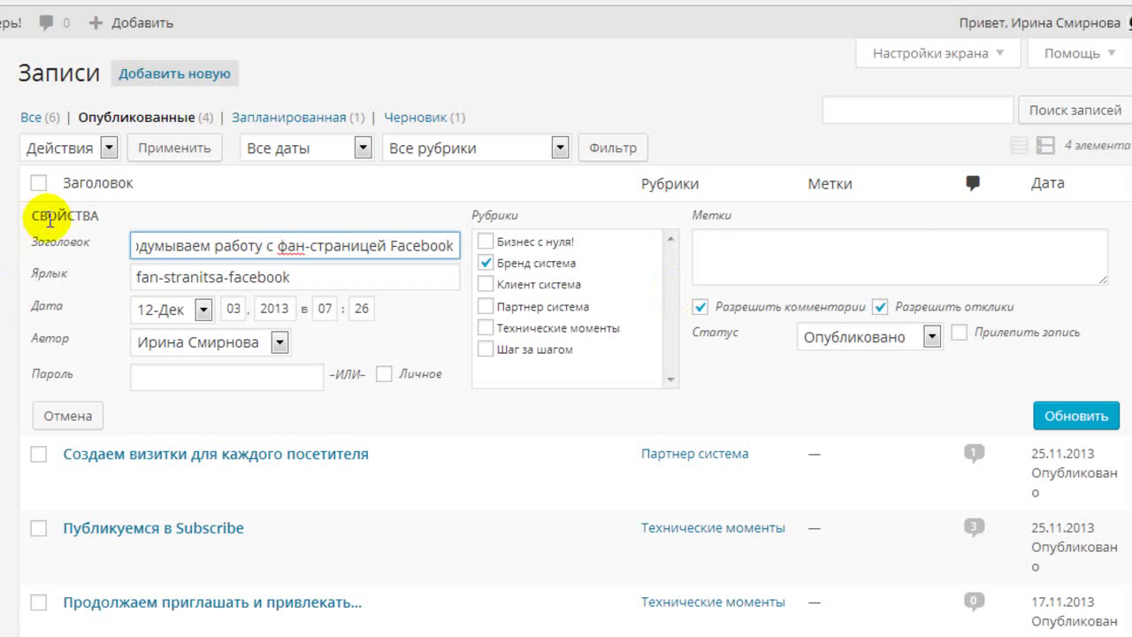
left_click(92, 421)
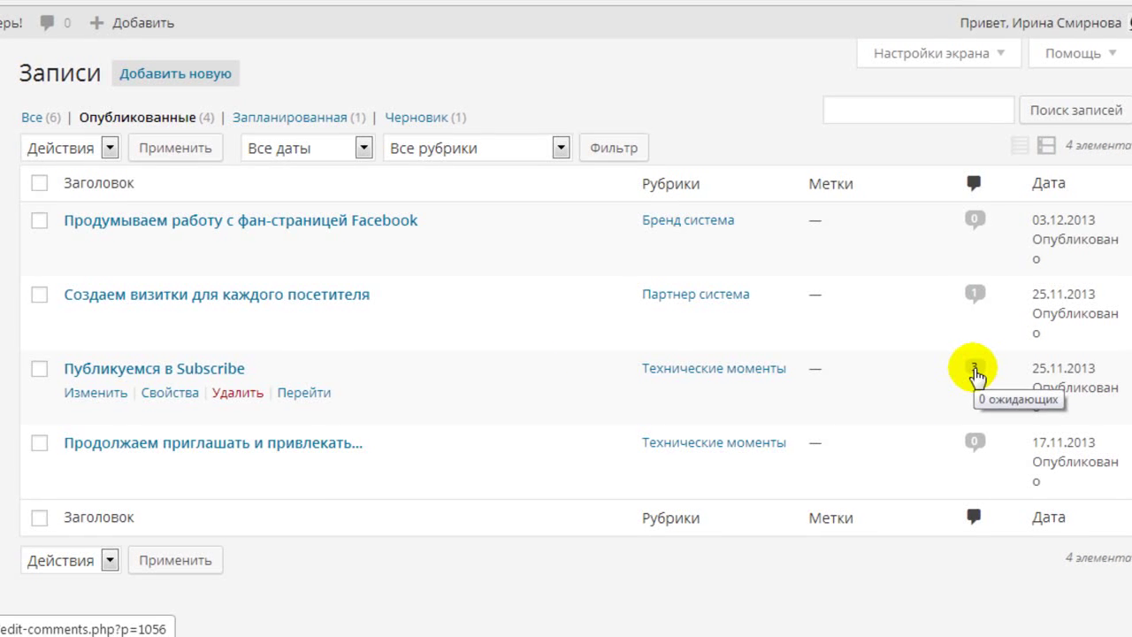
Start a new post and look over its editor page and format options
left_click(5, 193)
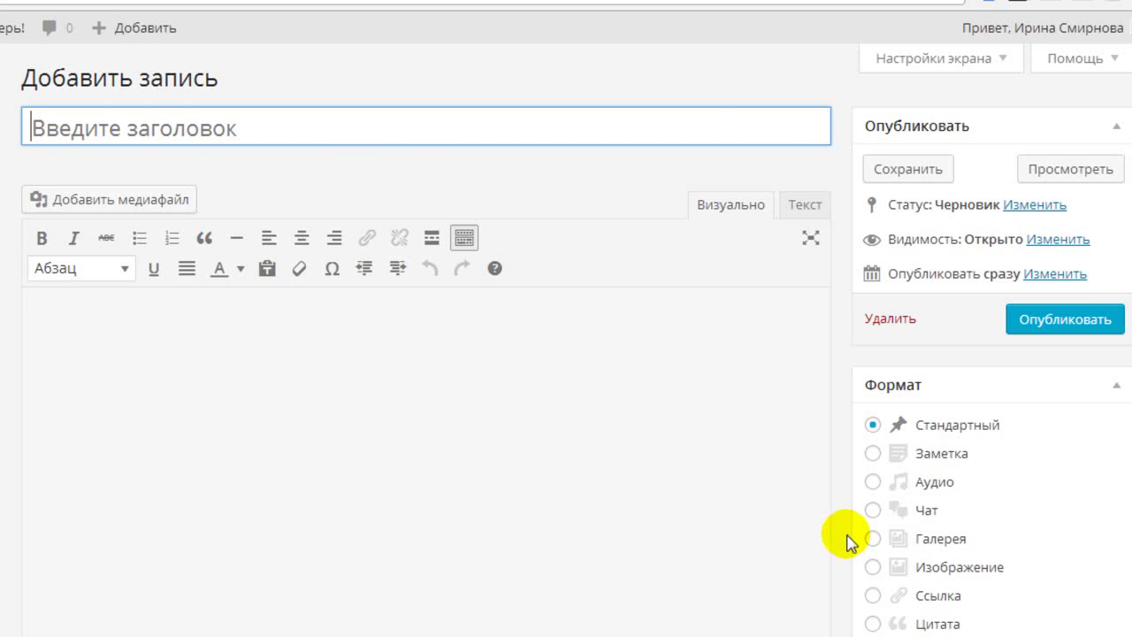
scroll(846, 541, "down", 2)
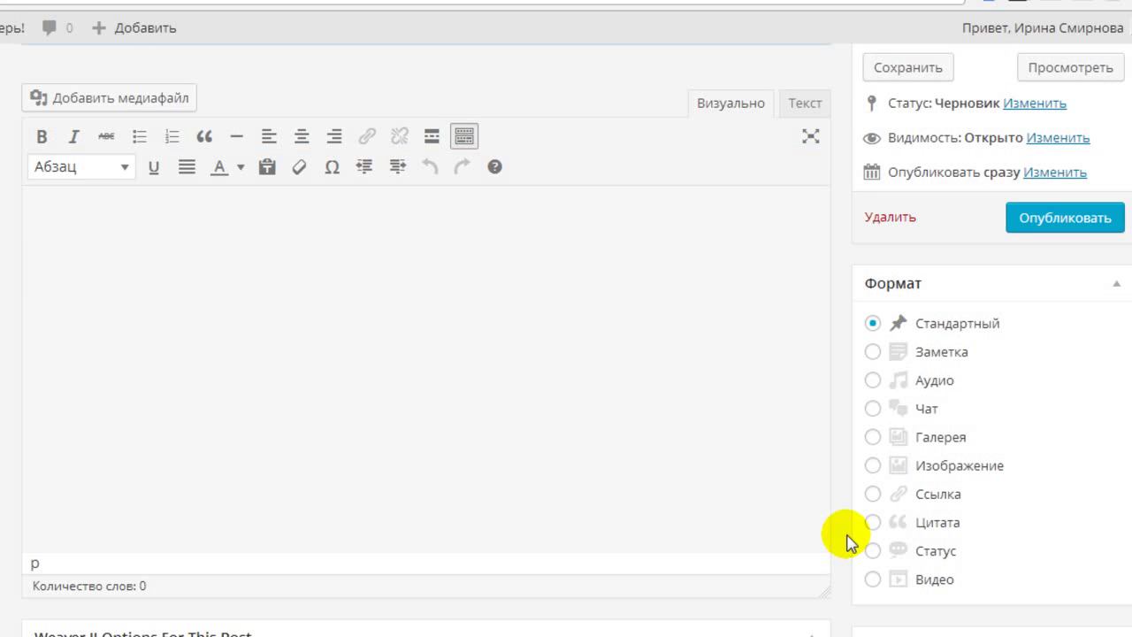
scroll(847, 541, "up", 2)
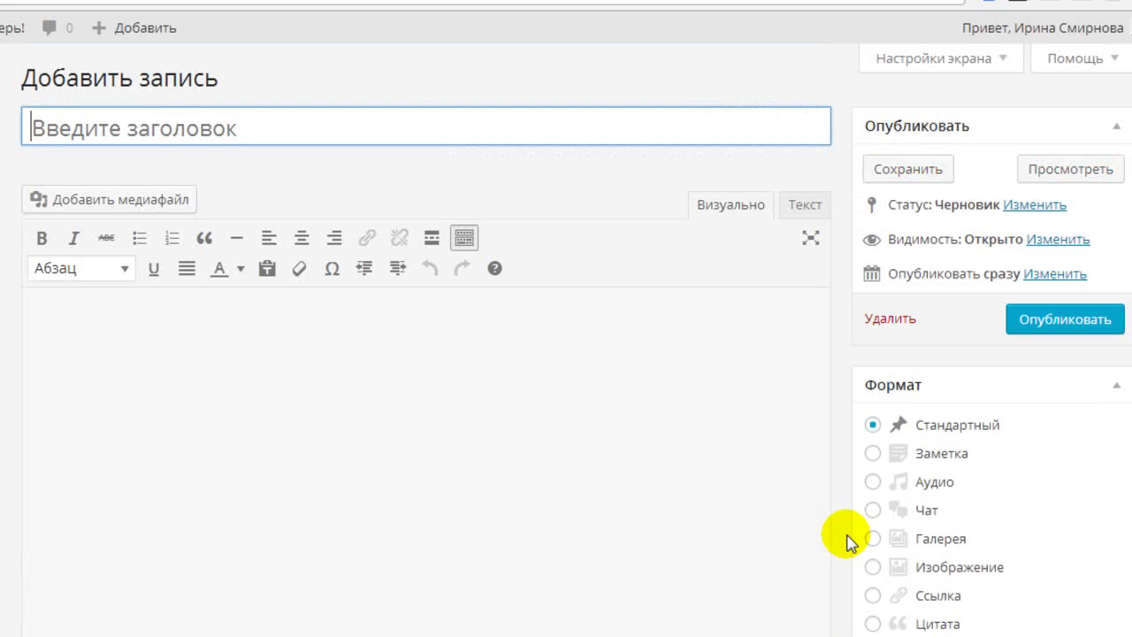
Hide the Platinum SEO Pack and Weaver II Options For This Post boxes on the new post page
left_click(1006, 60)
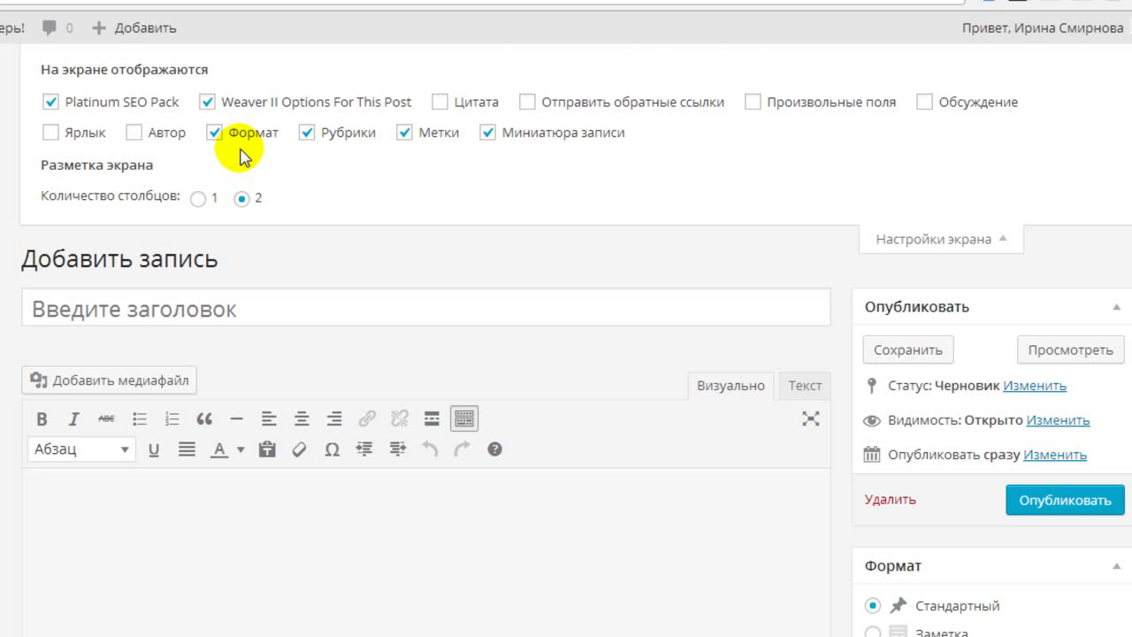
left_click(51, 102)
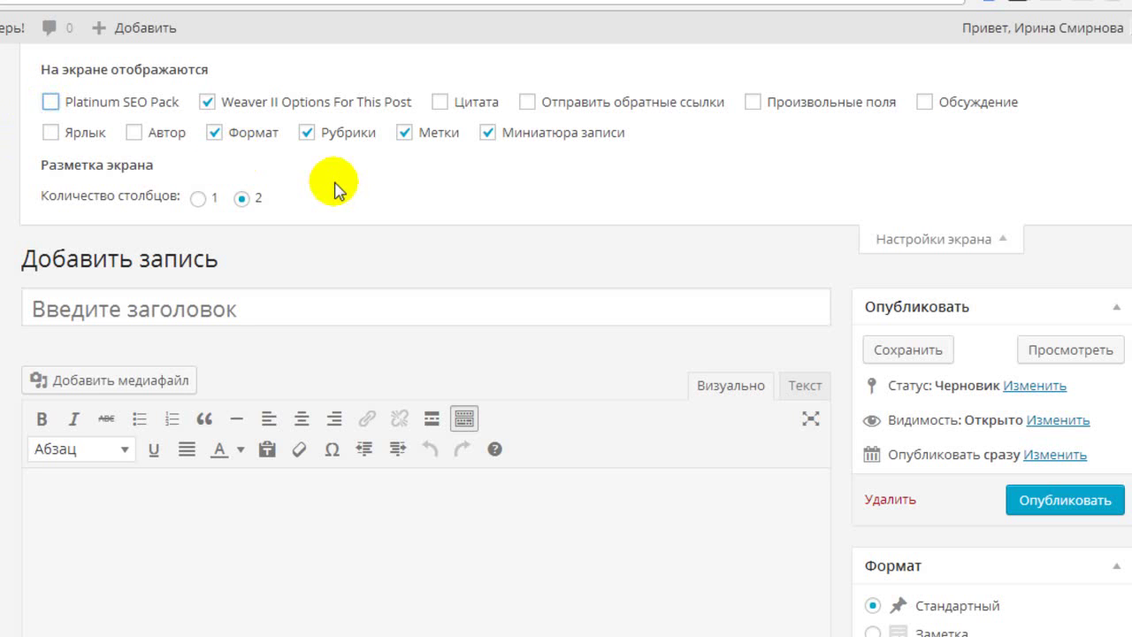
left_click(208, 103)
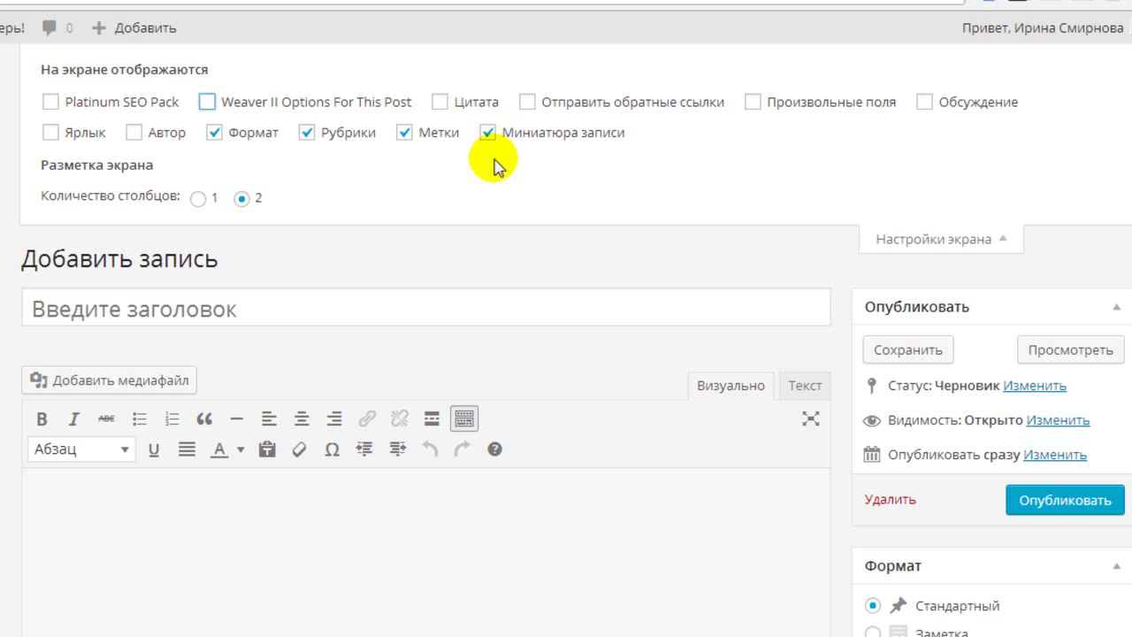
left_click(1004, 247)
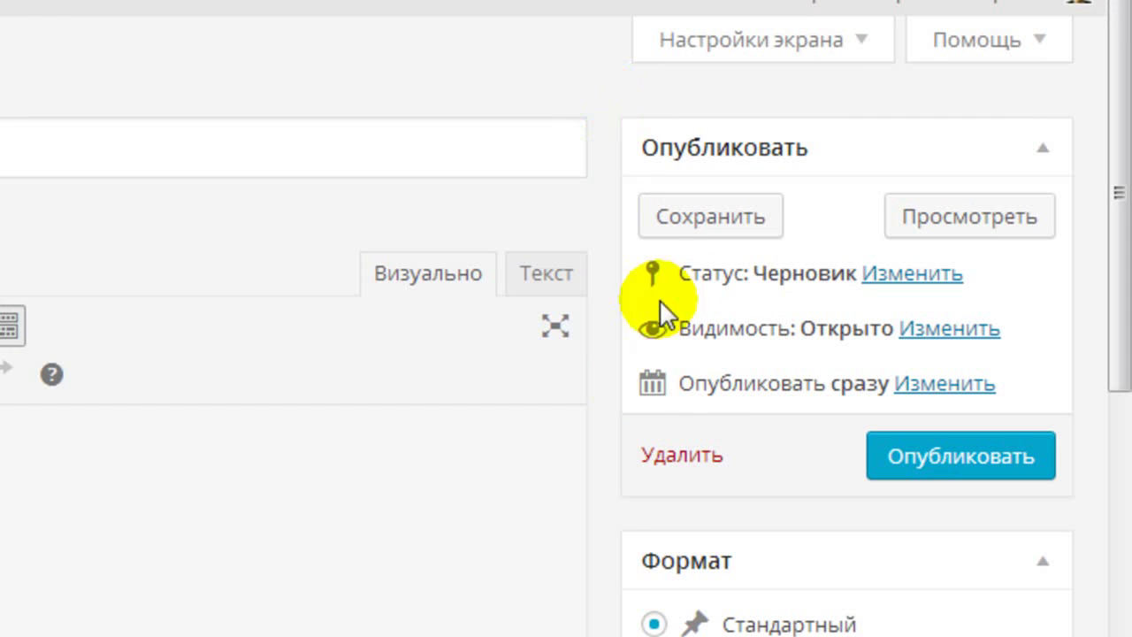
View the status choices available for the new post and cancel the status edit
left_click(902, 278)
left_click(856, 320)
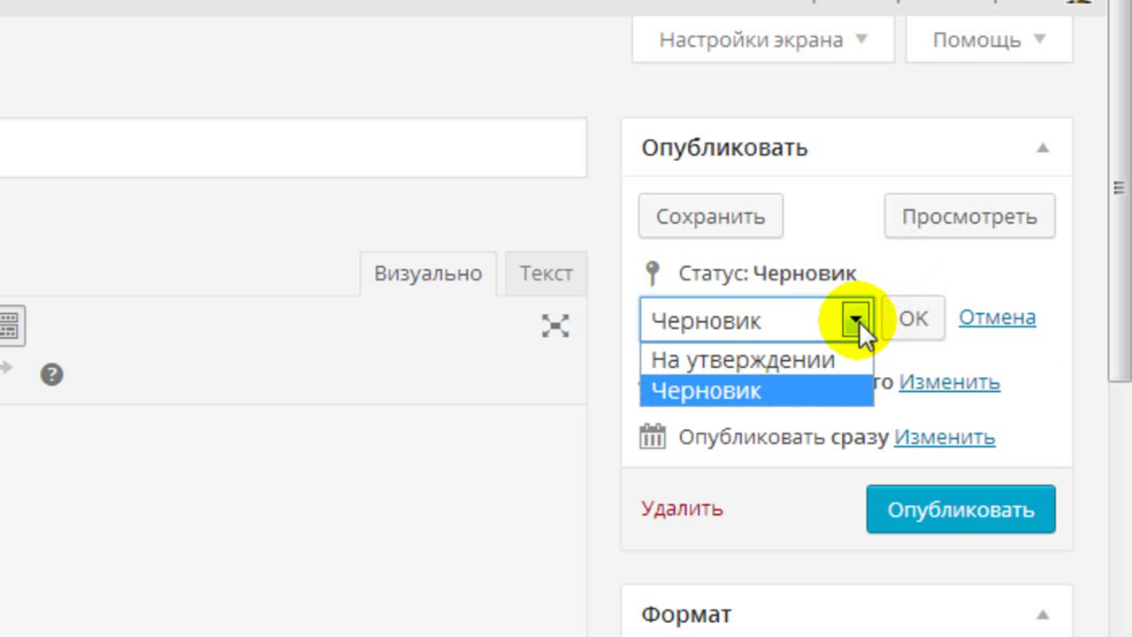
left_click(857, 320)
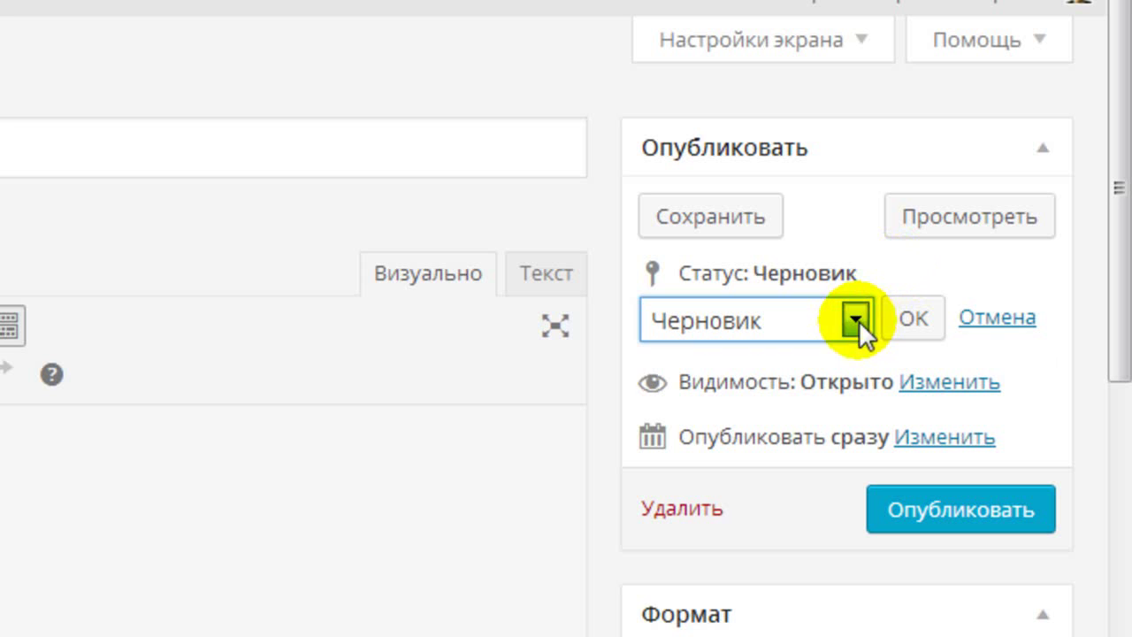
left_click(997, 320)
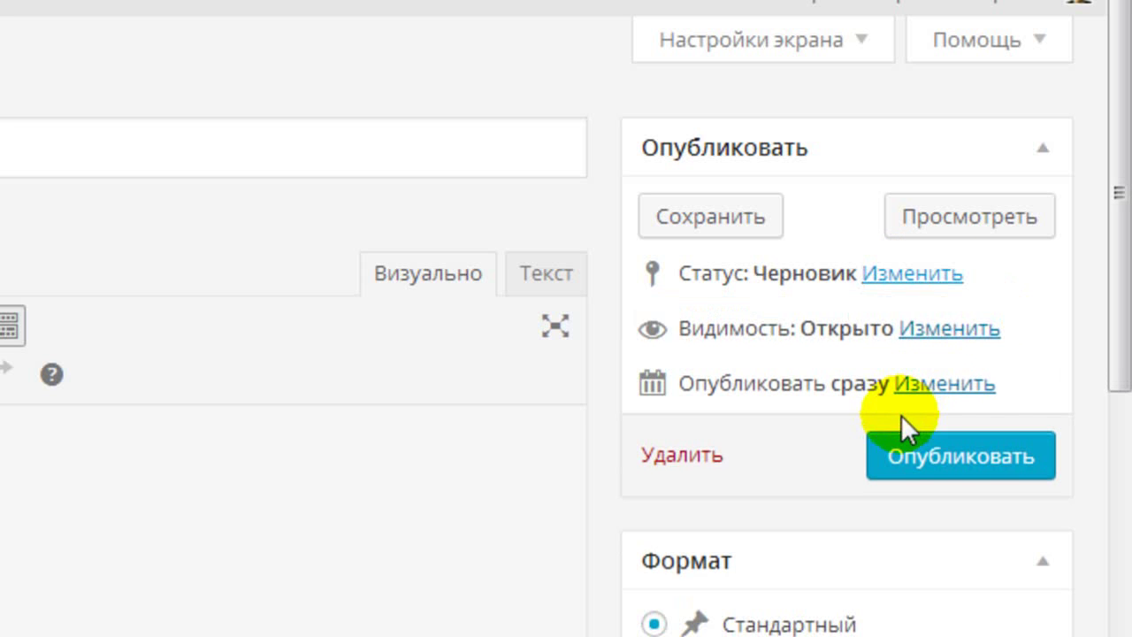
View the new post's visibility options and the entries on the blog's home page, cancelling the visibility edit
left_click(946, 335)
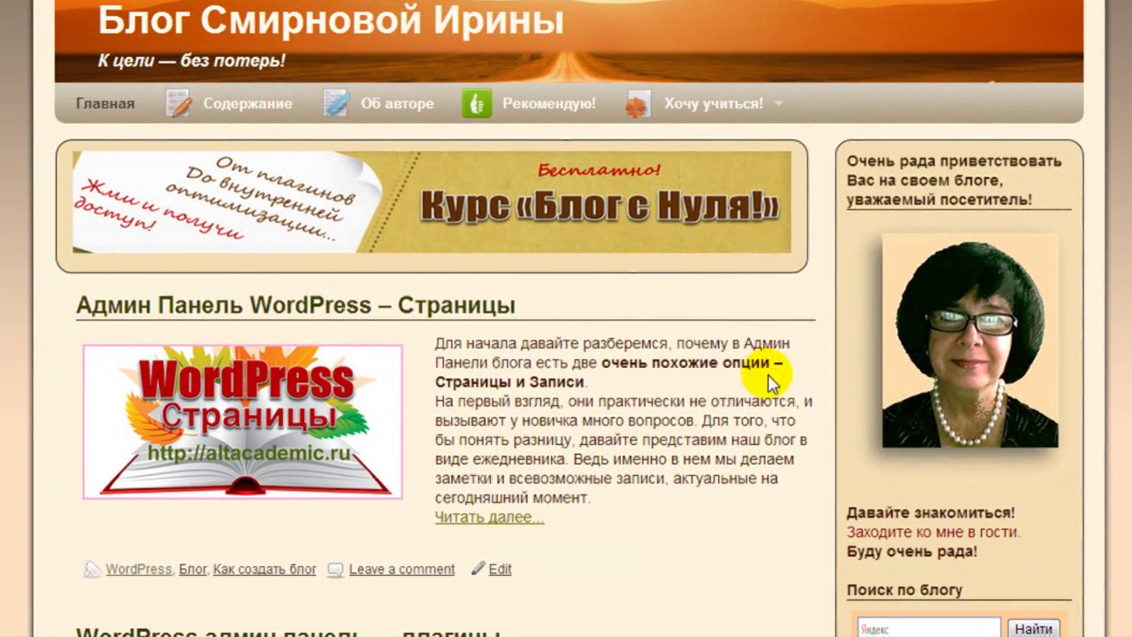
scroll(698, 336, "down", 3)
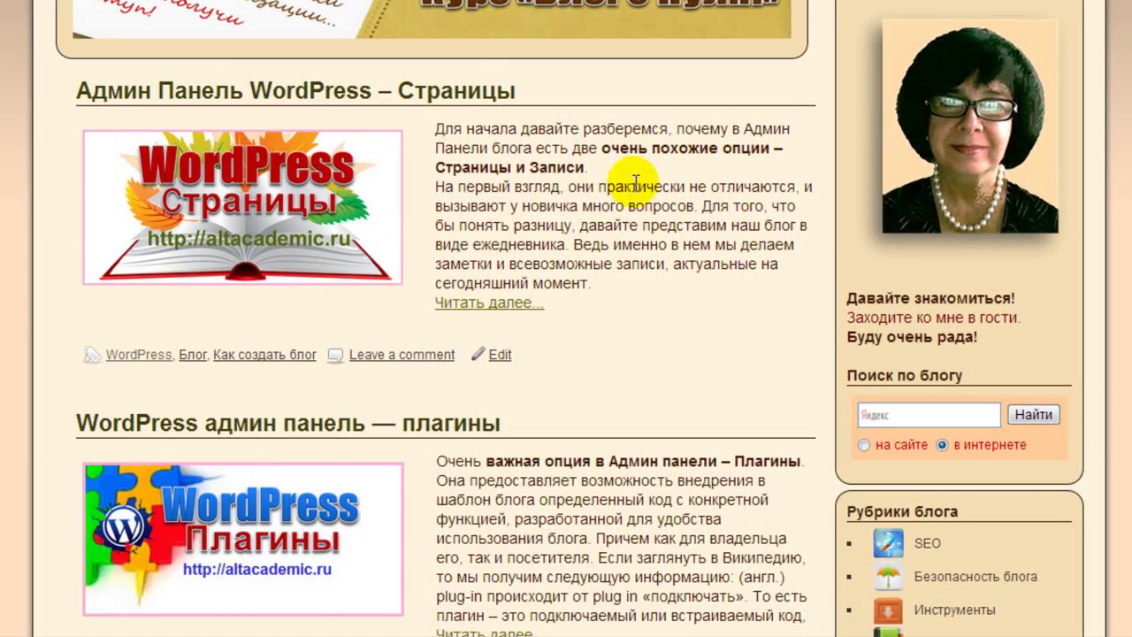
scroll(663, 433, "down", 2)
scroll(678, 443, "up", 6)
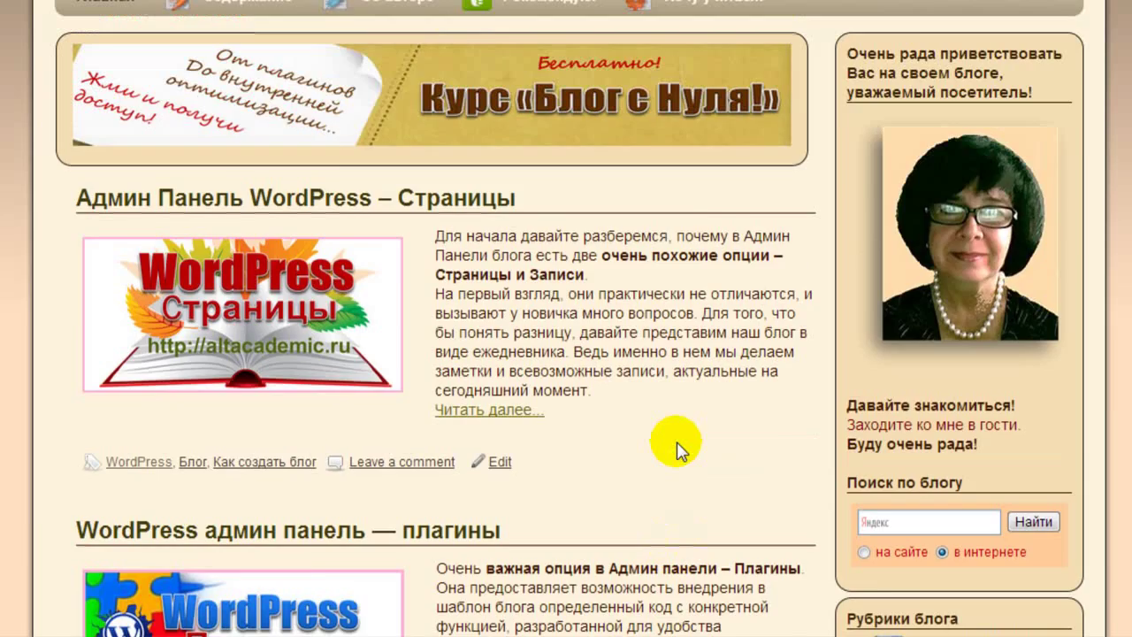
scroll(738, 374, "down", 3)
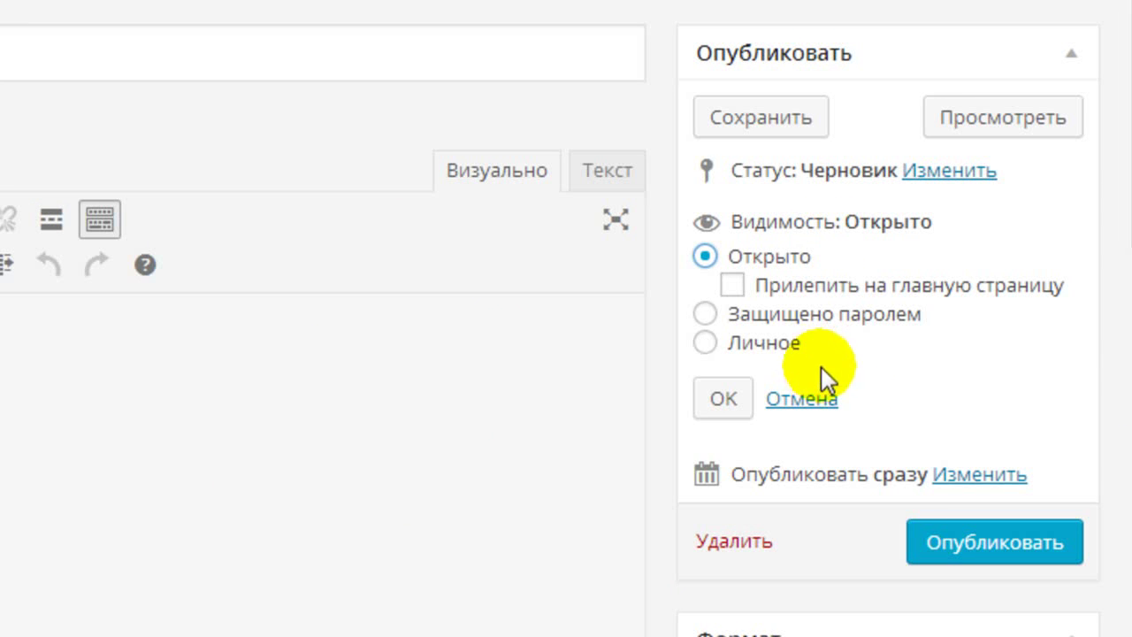
left_click(822, 406)
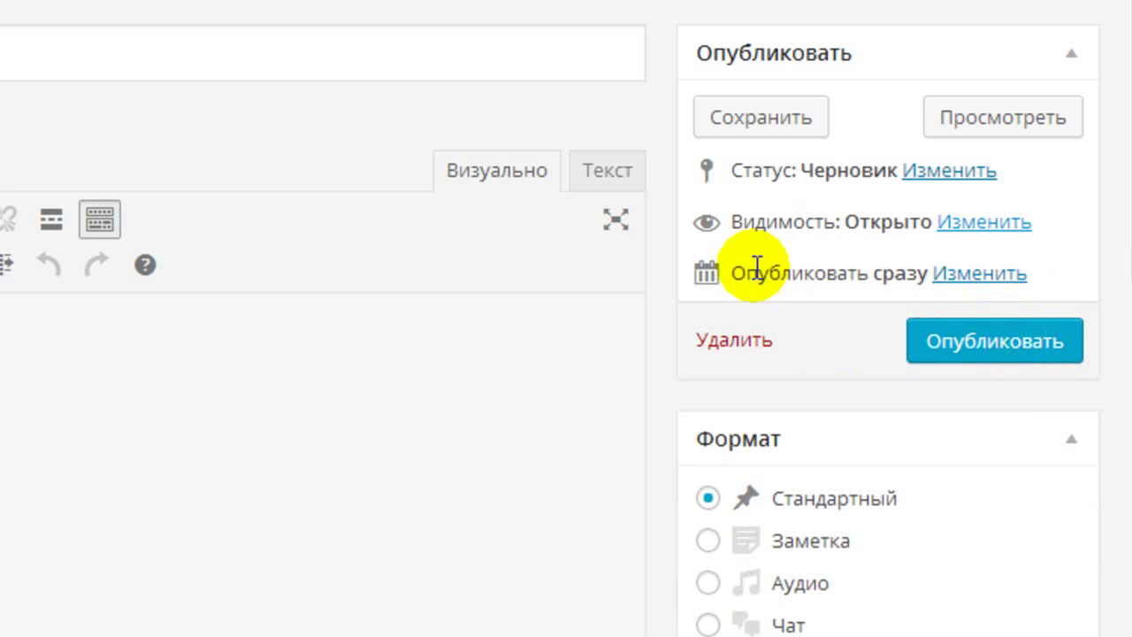
View the new post's publication date and time fields, cancelling the schedule edit
left_click(998, 279)
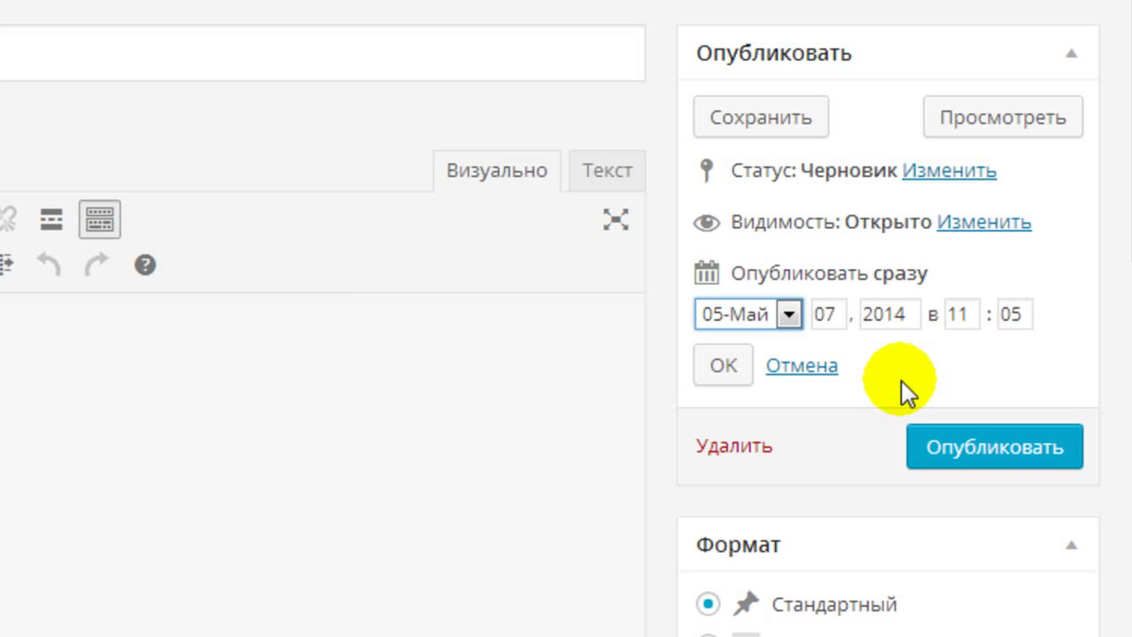
left_click(807, 367)
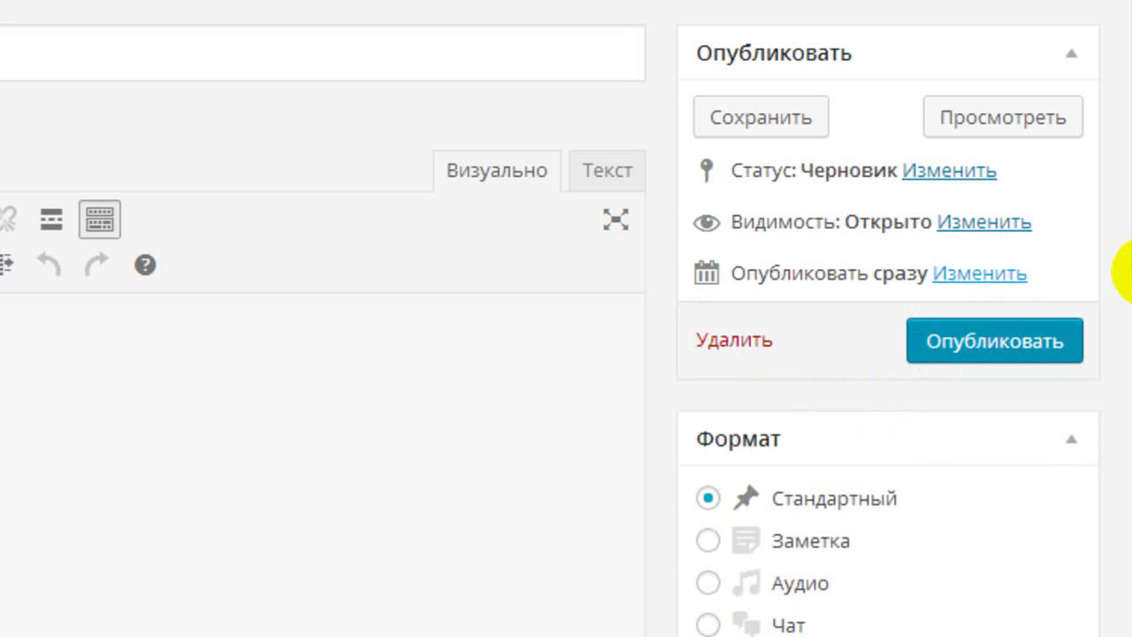
Look over the new post's format options and compare its full category list with the frequently used categories
scroll(1128, 363, "down", 2)
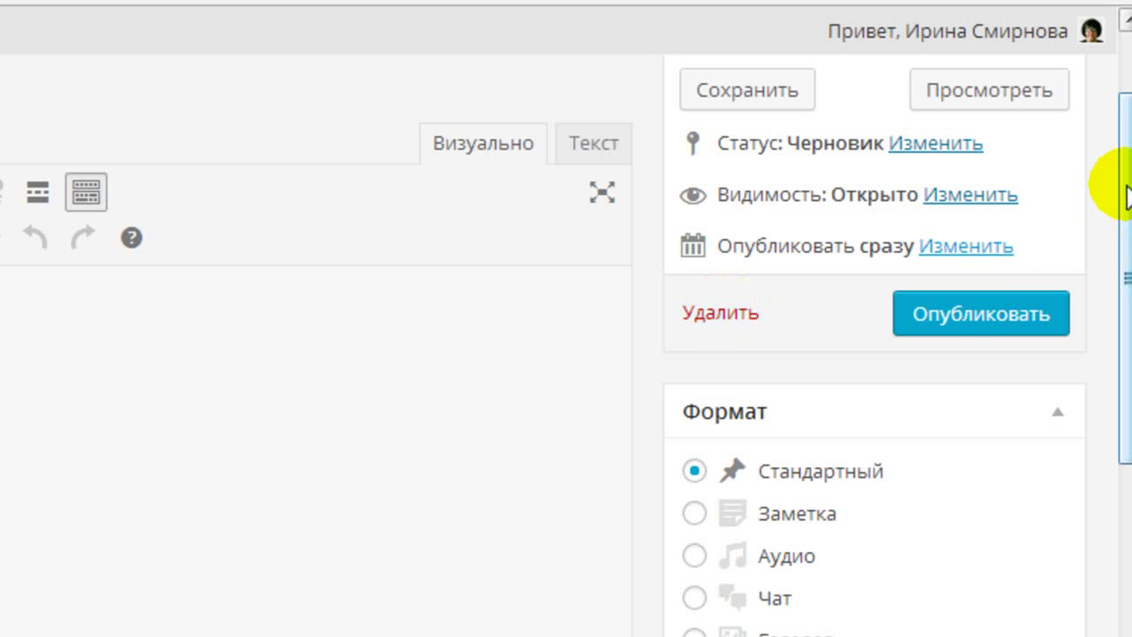
left_click_drag(1127, 199, 1128, 270)
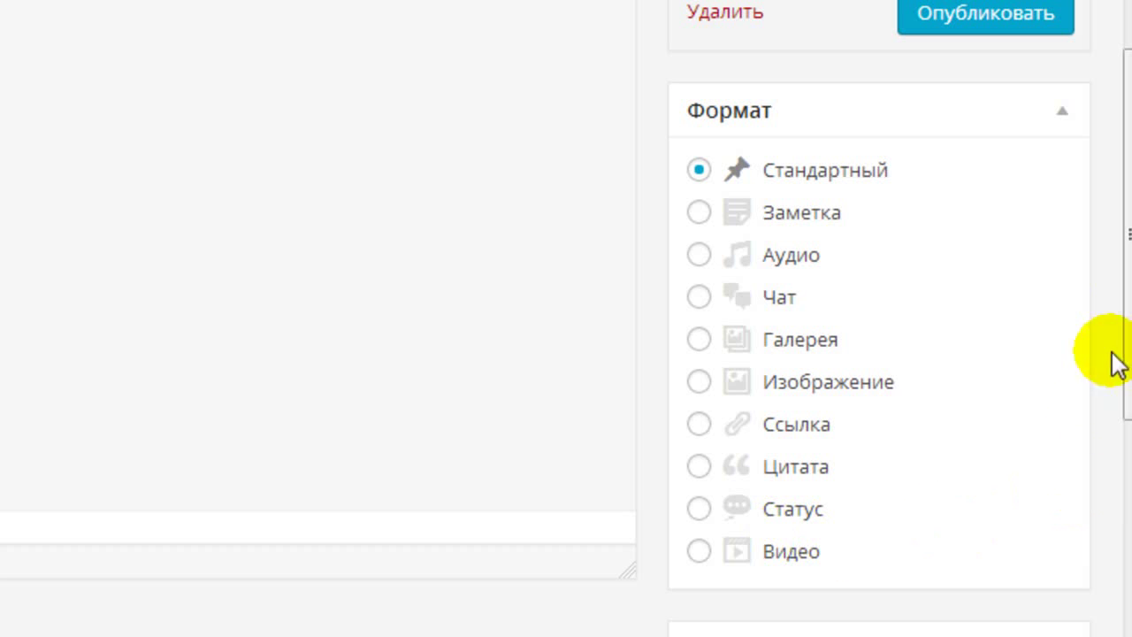
scroll(1105, 257, "down", 5)
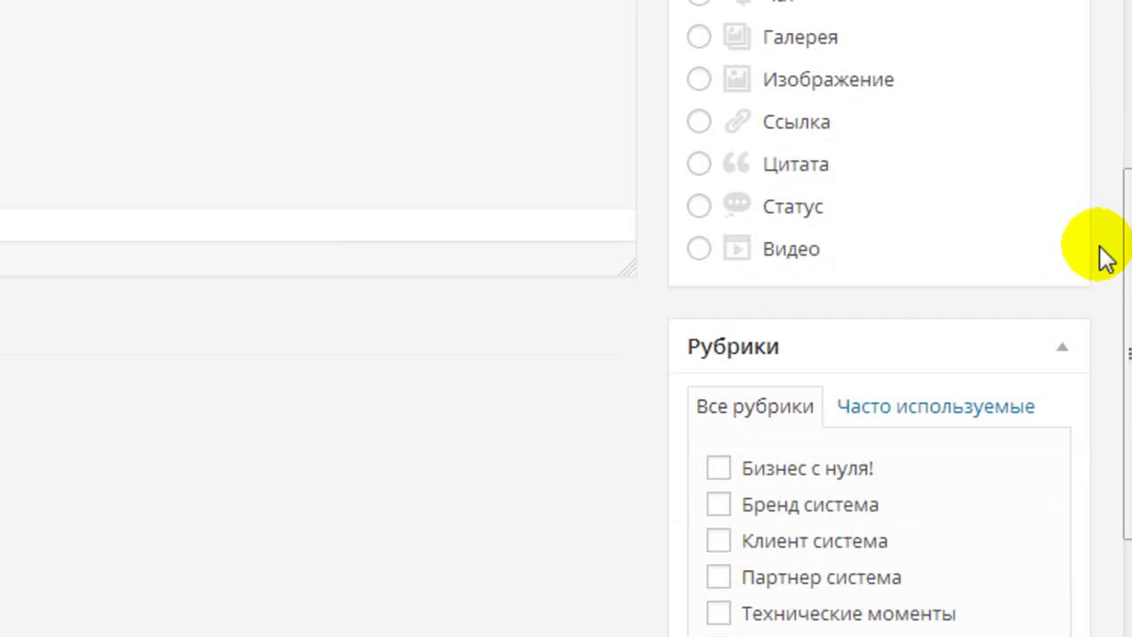
scroll(1106, 256, "down", 2)
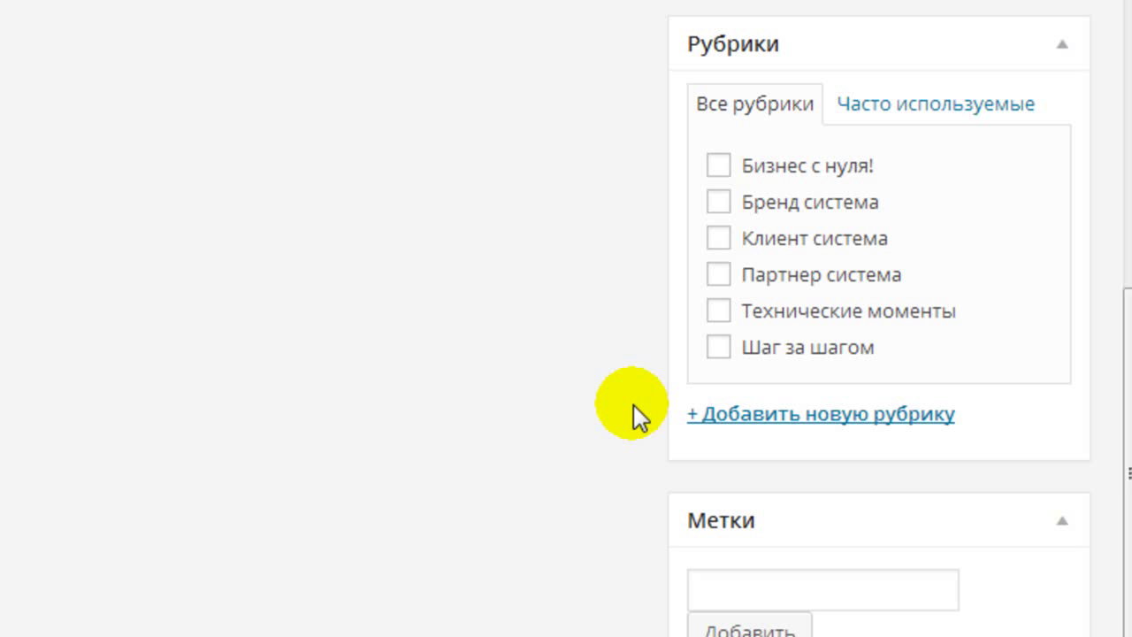
scroll(631, 280, "down", 2)
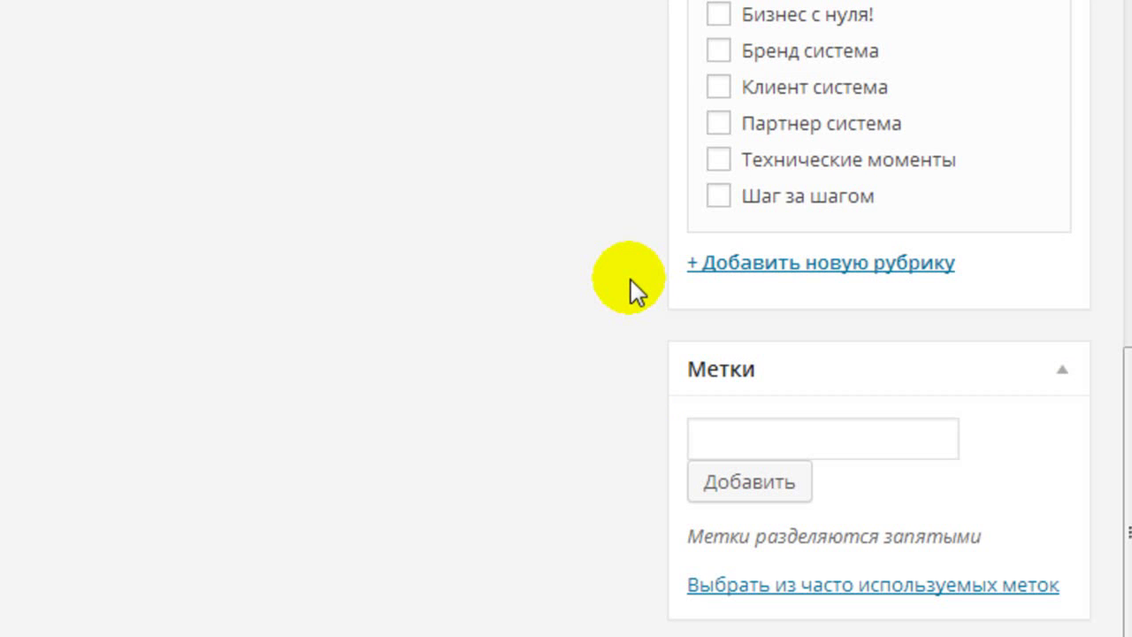
scroll(637, 276, "up", 2)
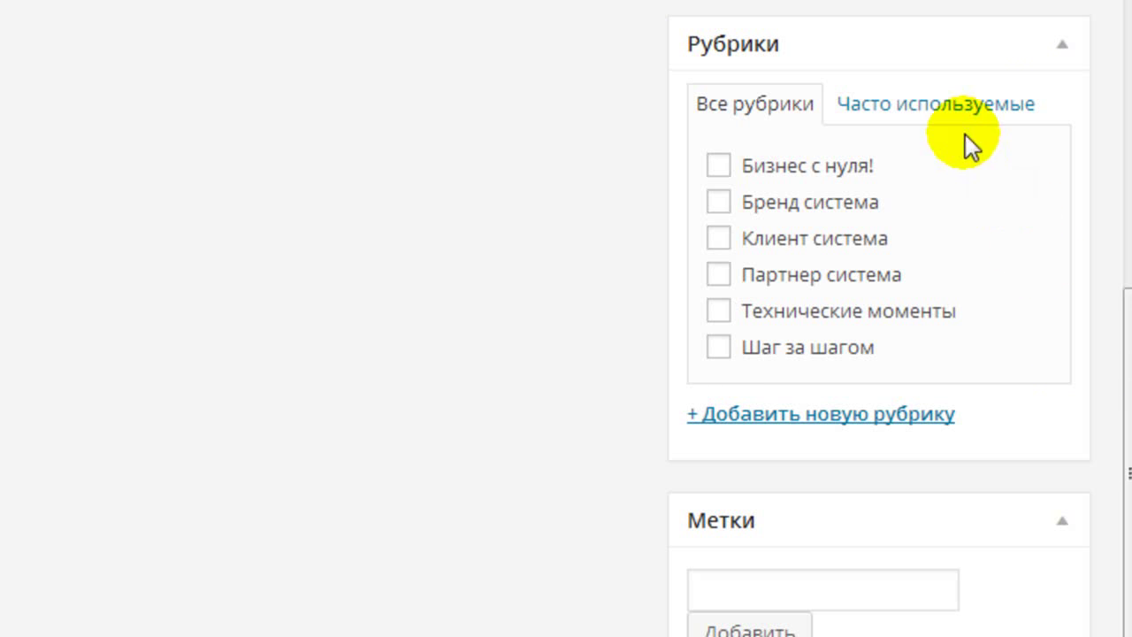
left_click(945, 110)
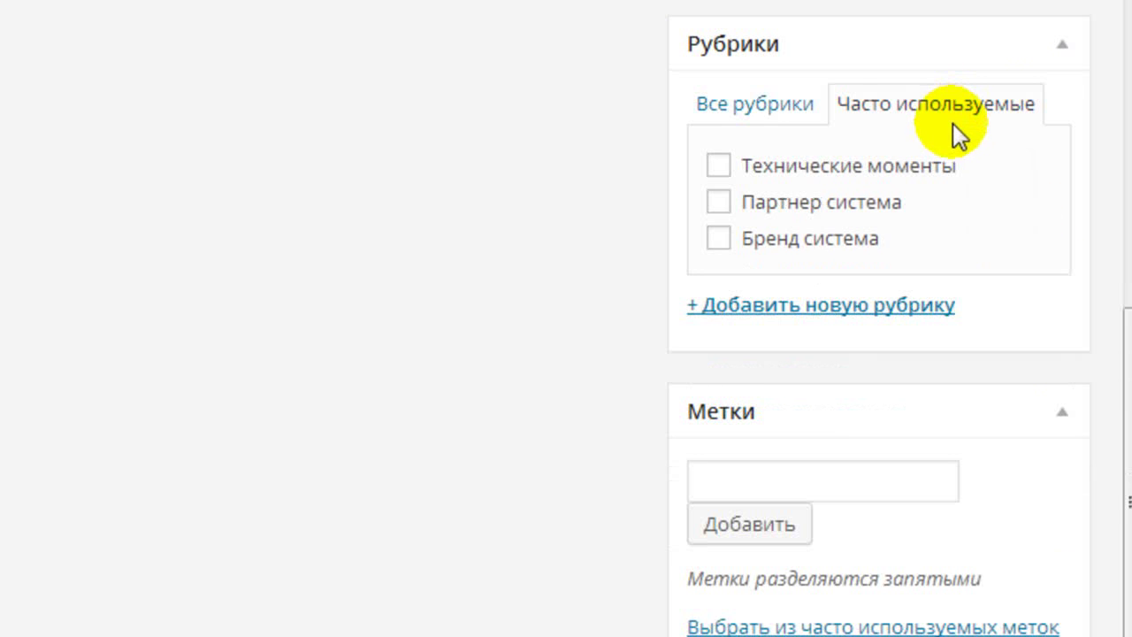
left_click(740, 109)
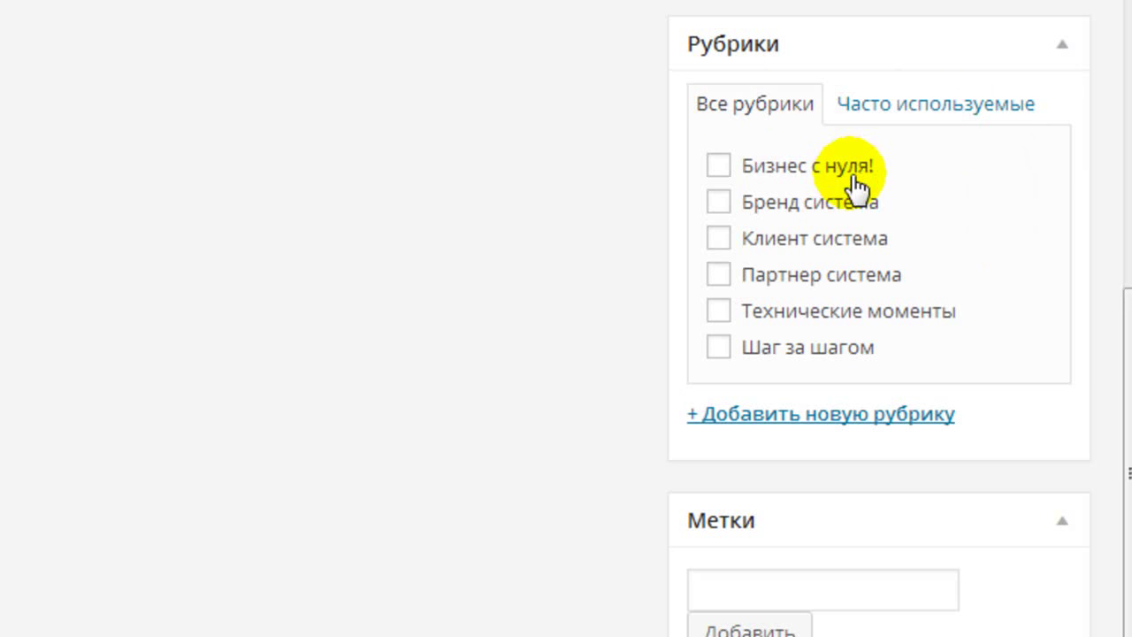
left_click(950, 116)
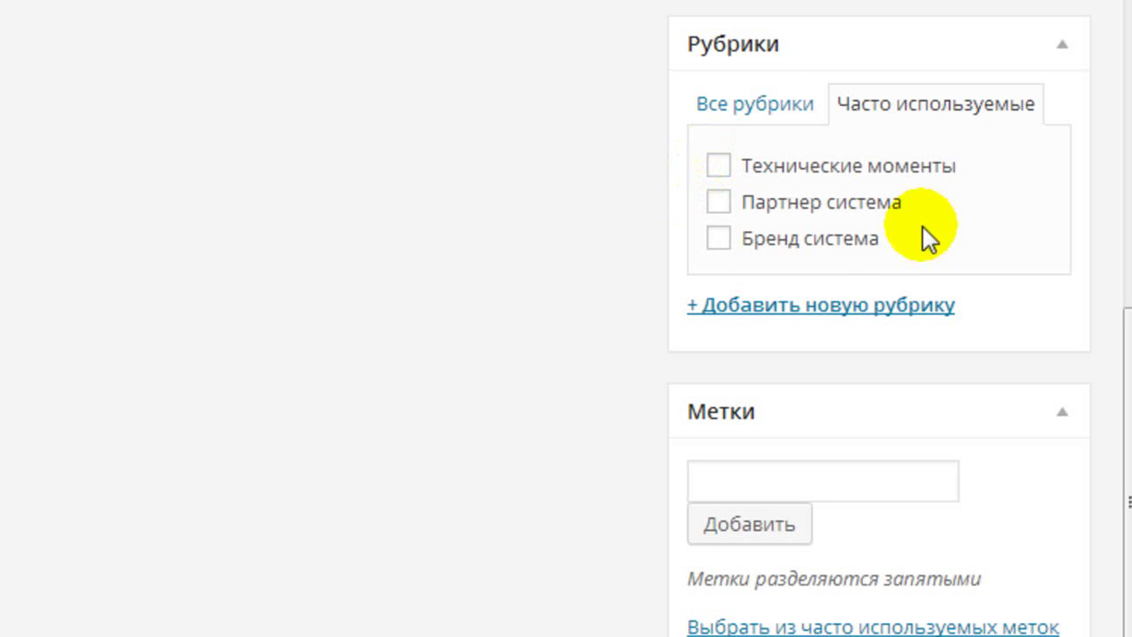
Open the new category form in the post's categories box and view the parent category choices without picking one
left_click(834, 305)
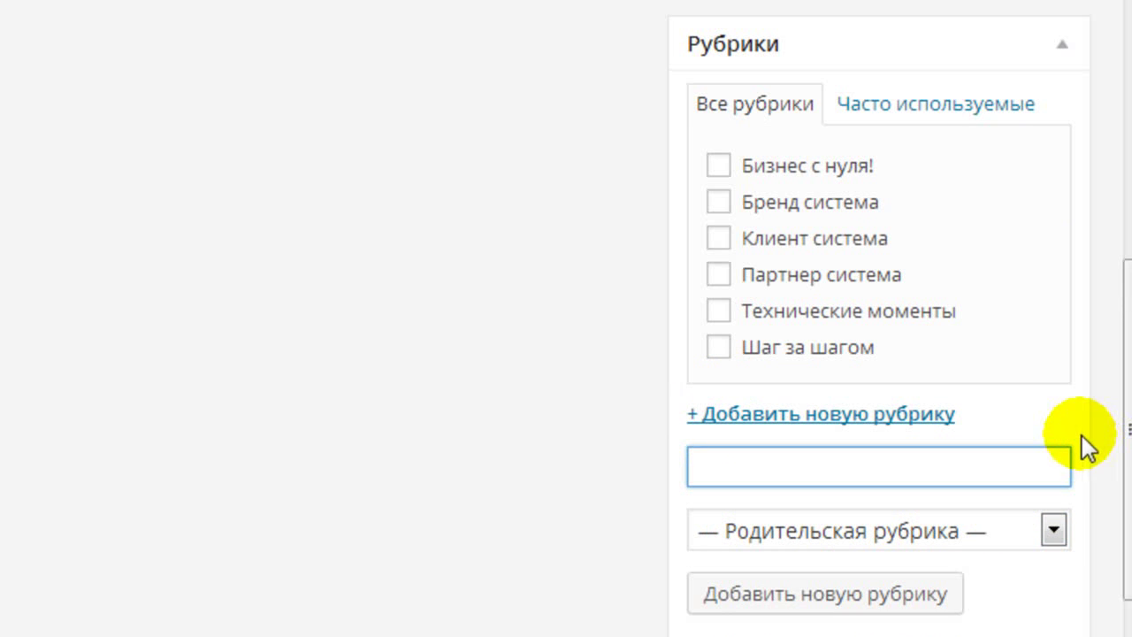
left_click(1055, 530)
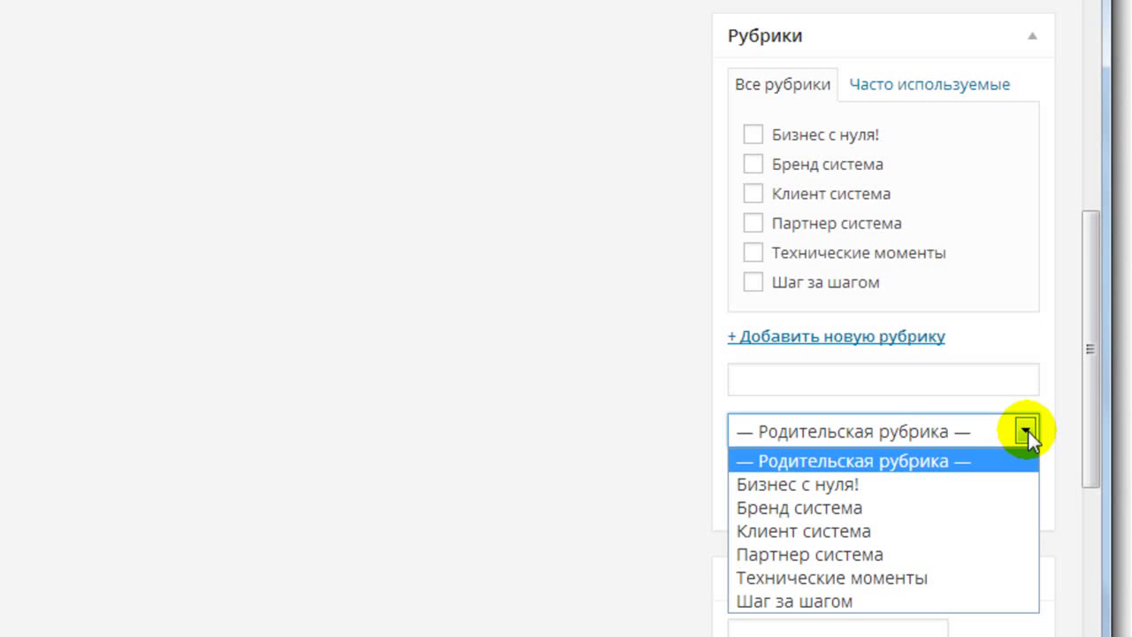
left_click(1025, 430)
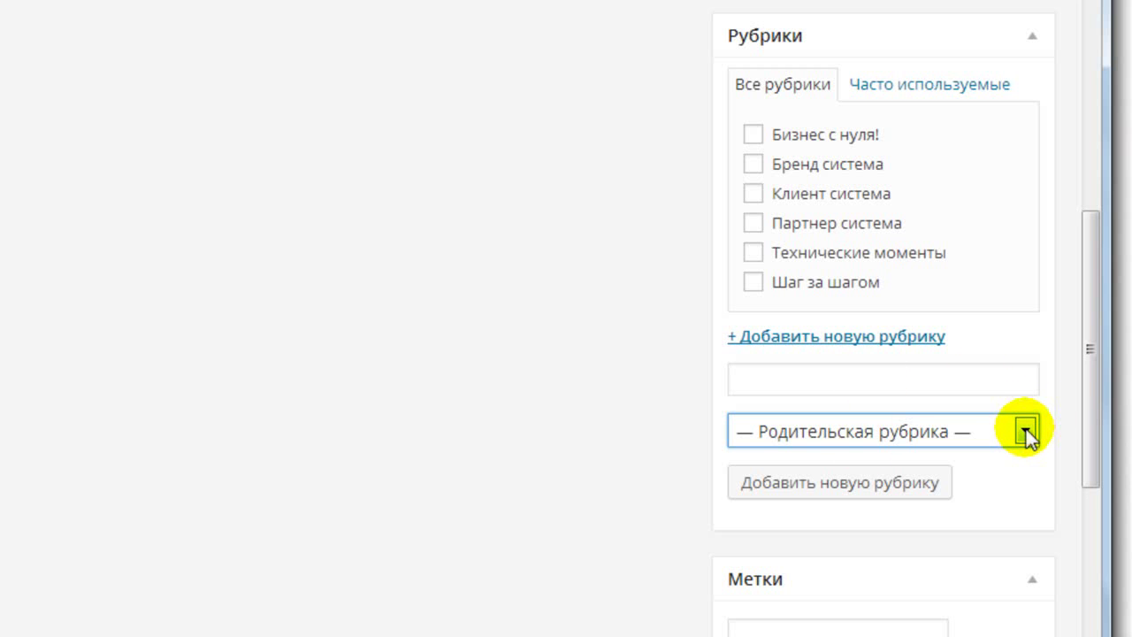
left_click(1026, 431)
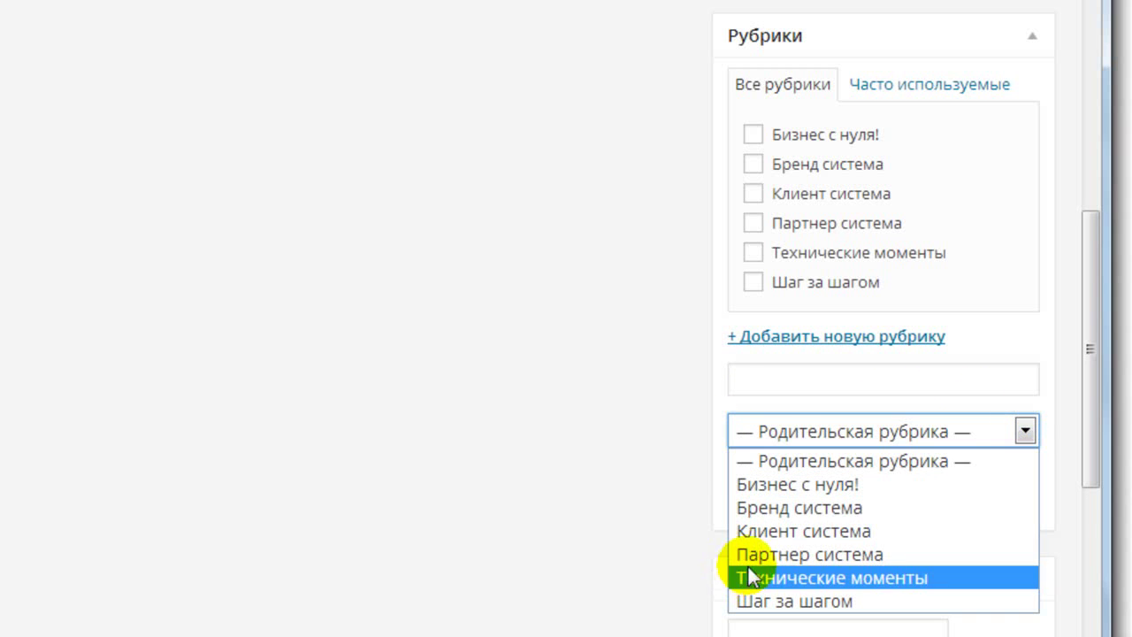
left_click(1022, 431)
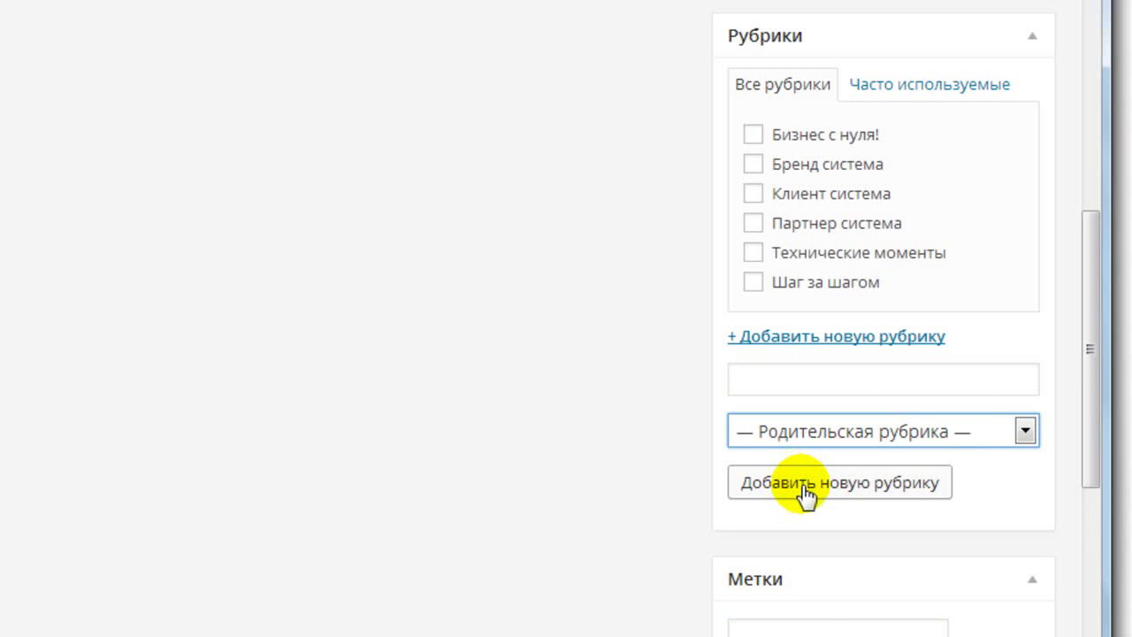
Show the frequently used tags for the new post and for a new post on the other blog
scroll(1082, 177, "down", 5)
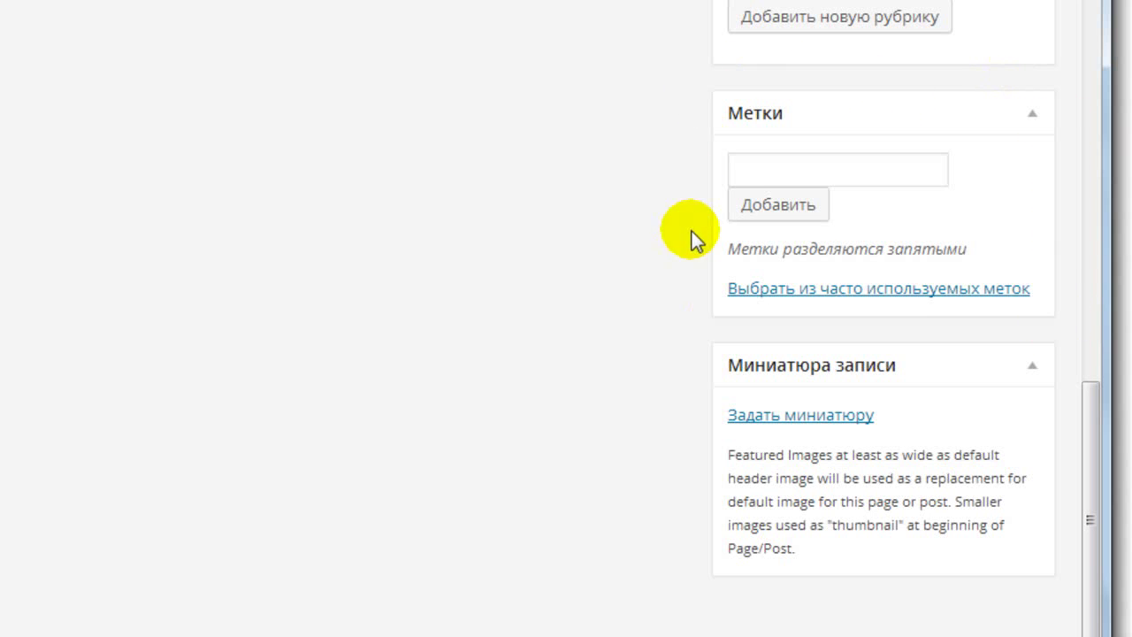
left_click(875, 289)
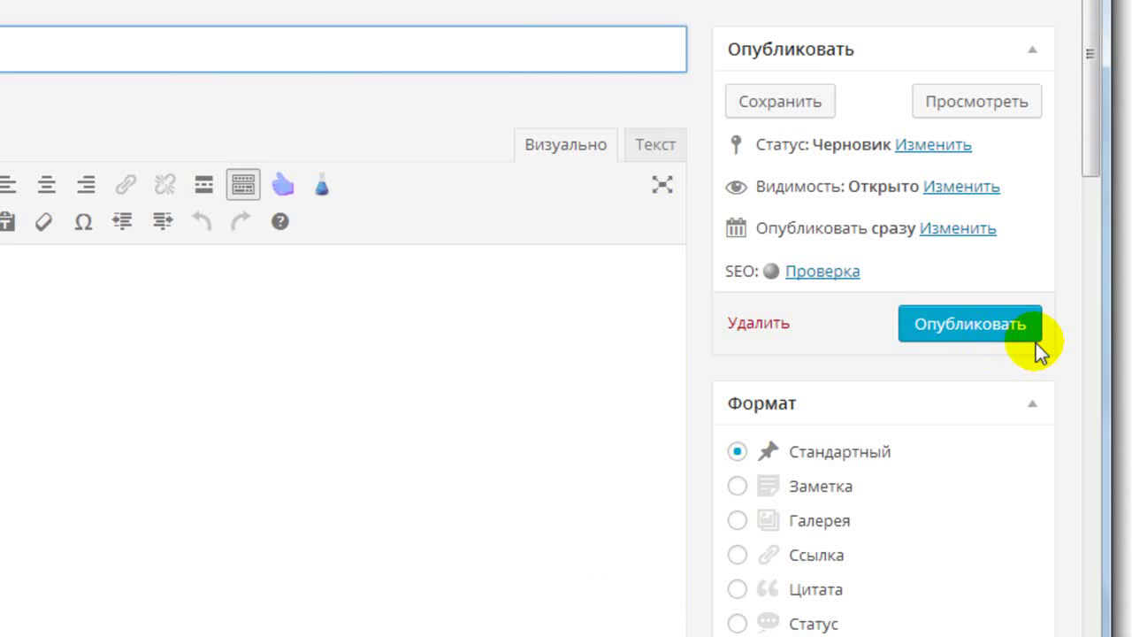
scroll(1036, 349, "down", 7)
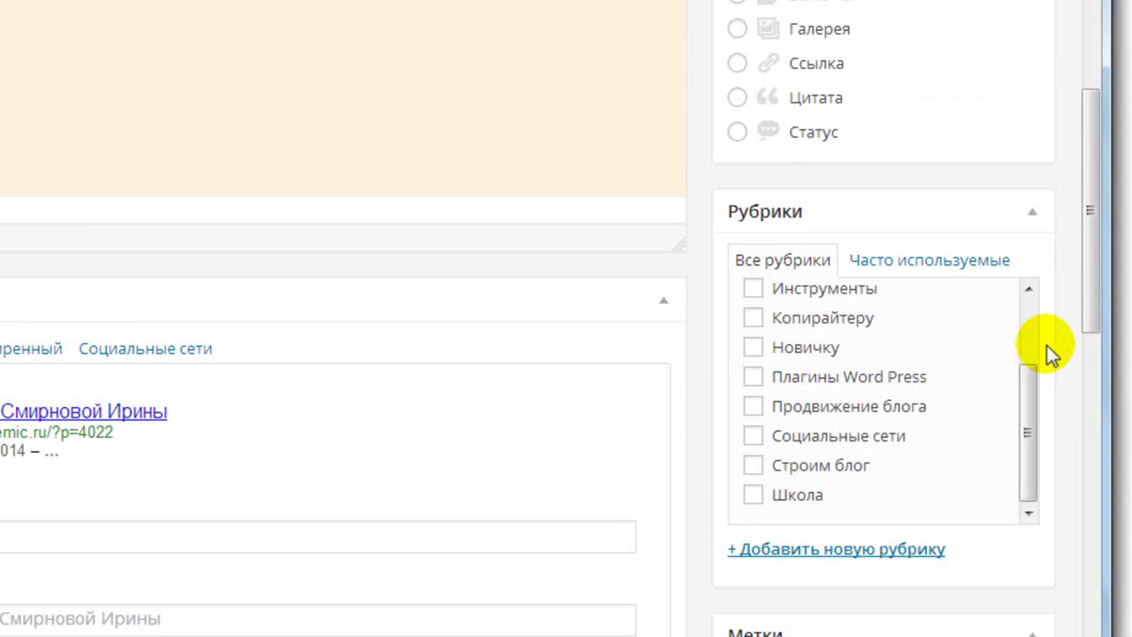
scroll(1048, 345, "down", 3)
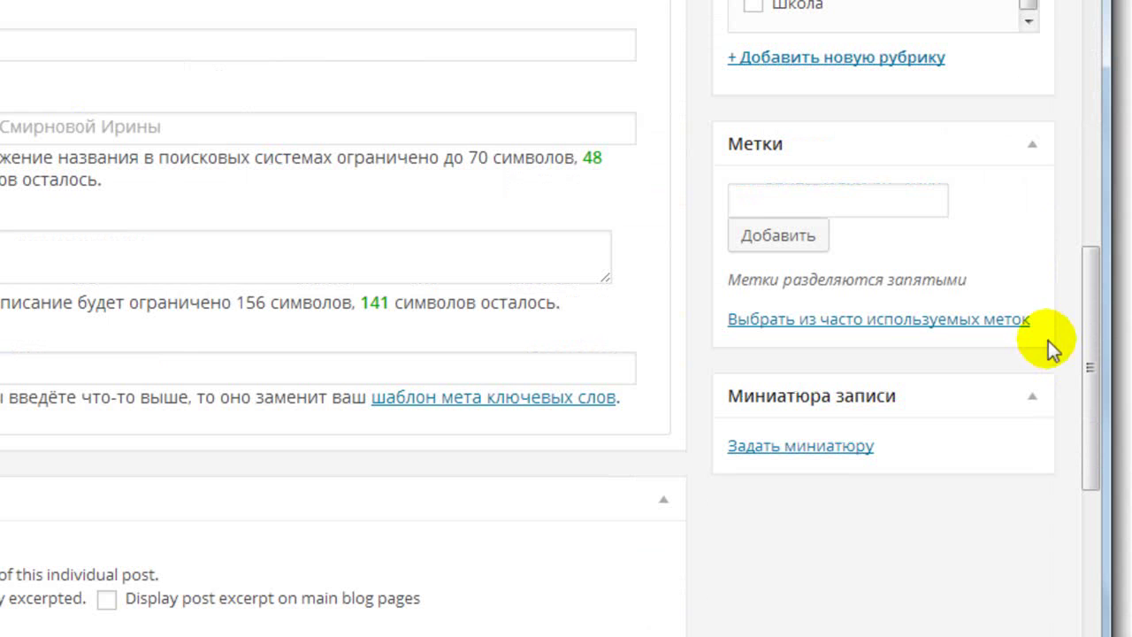
left_click(876, 326)
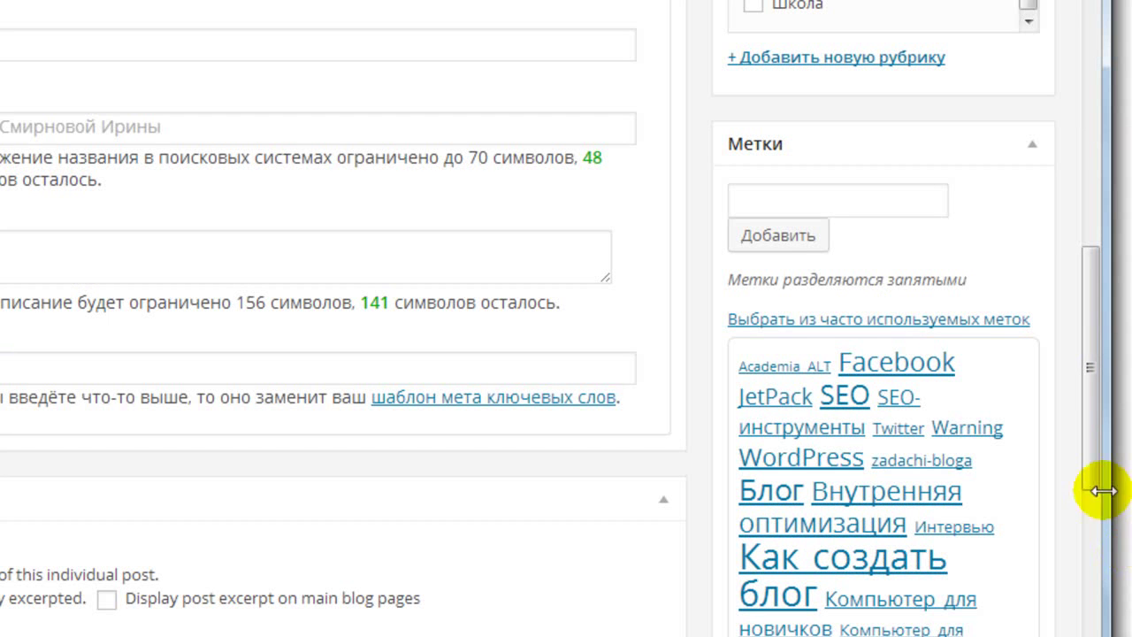
scroll(1036, 266, "down", 3)
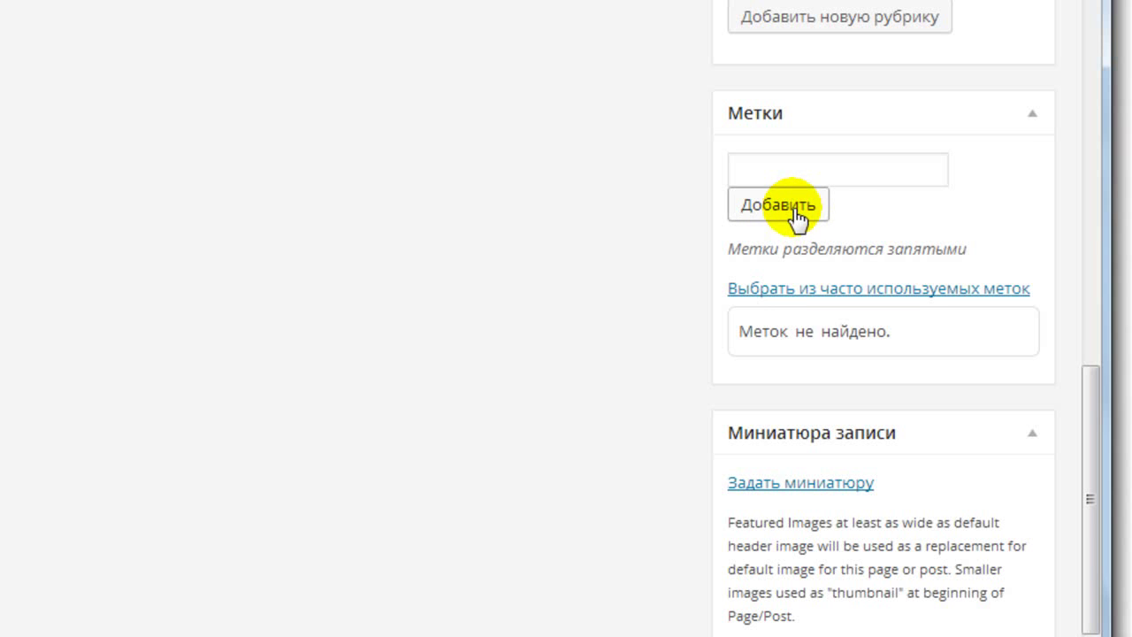
Look over the new post's featured image box and return to its publishing options
scroll(1013, 237, "down", 1)
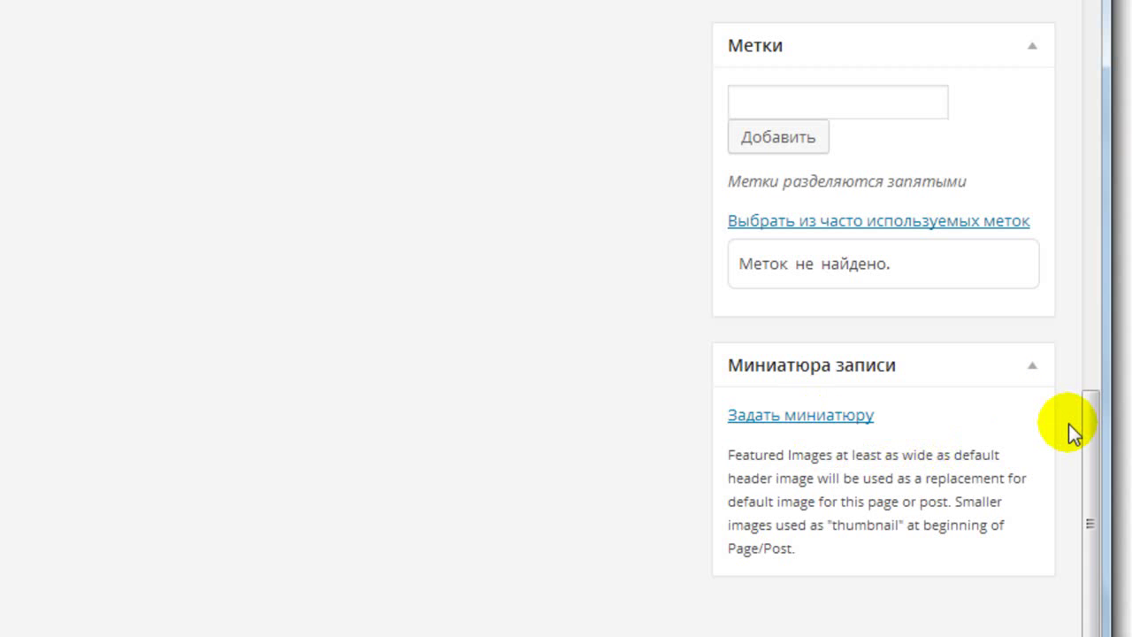
scroll(1068, 424, "up", 10)
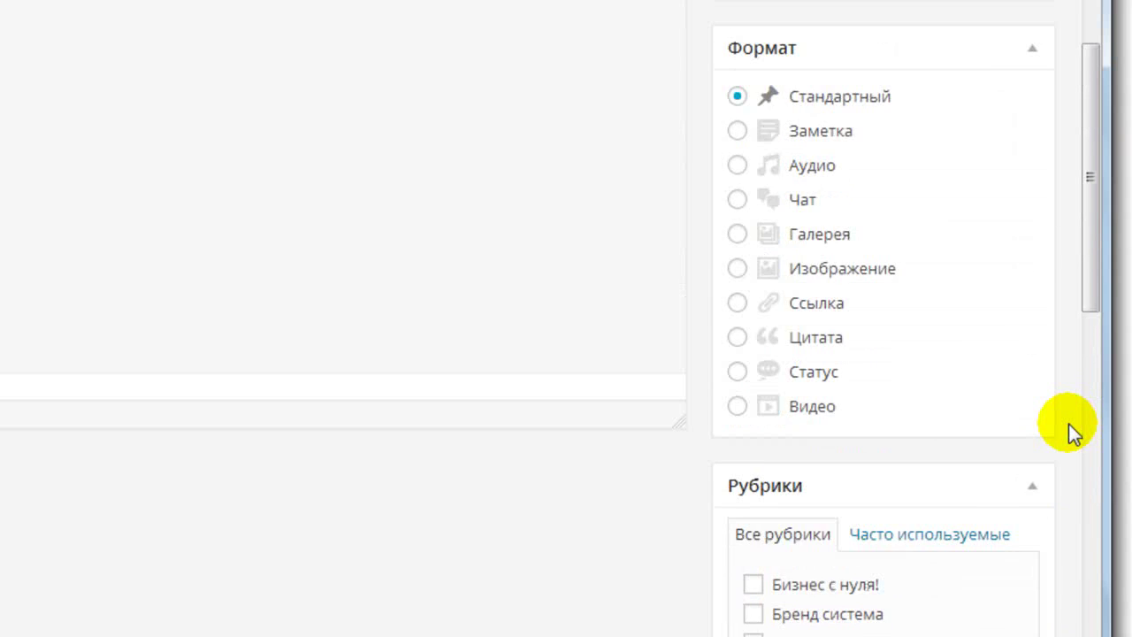
scroll(1069, 423, "up", 3)
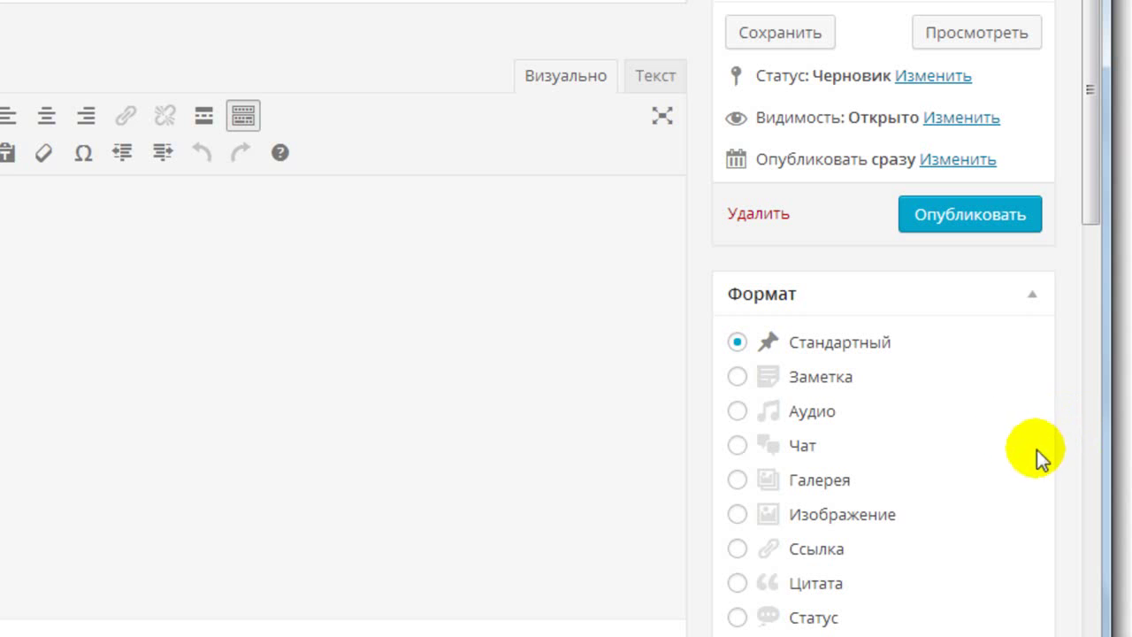
scroll(1022, 388, "up", 1)
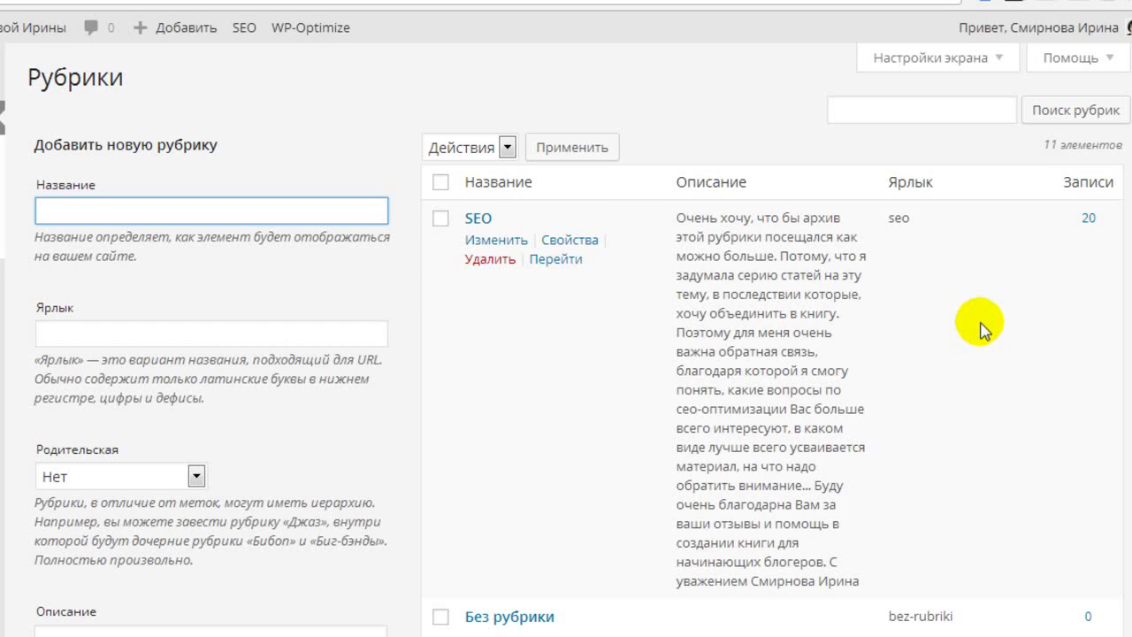
View the screen options of the blog's categories page and close them unchanged
scroll(981, 329, "down", 1)
scroll(982, 329, "up", 1)
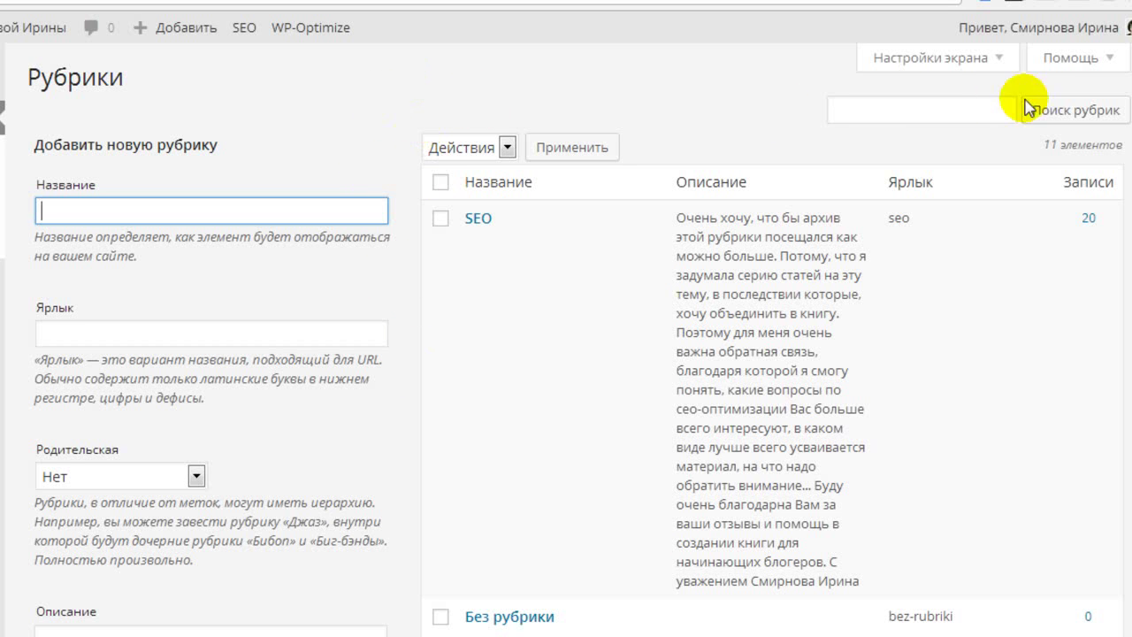
left_click(997, 59)
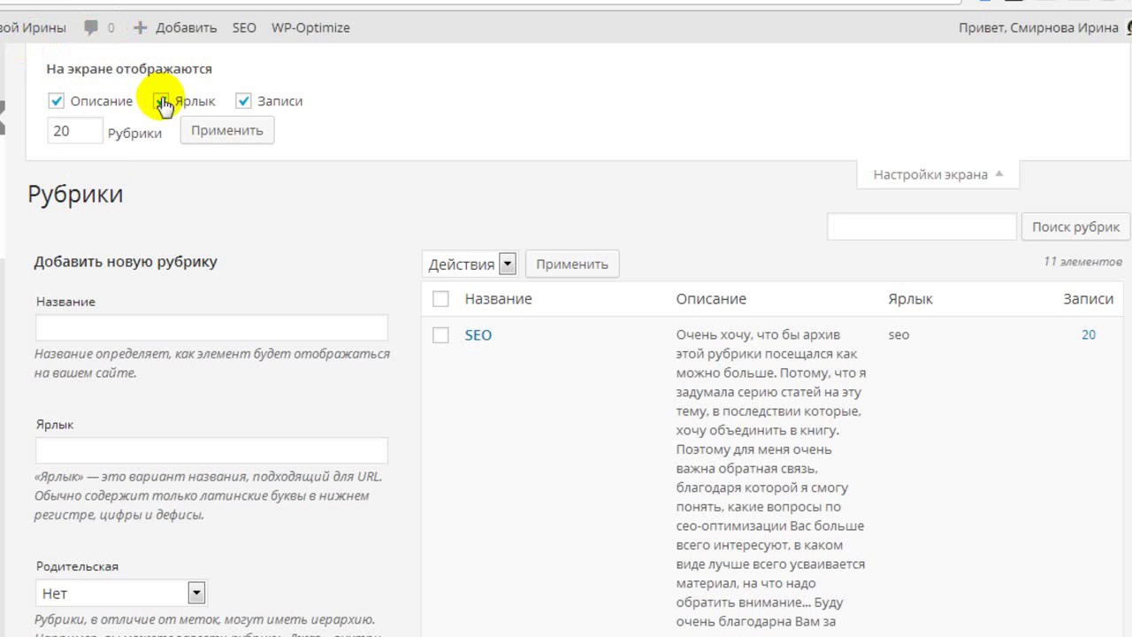
left_click(994, 176)
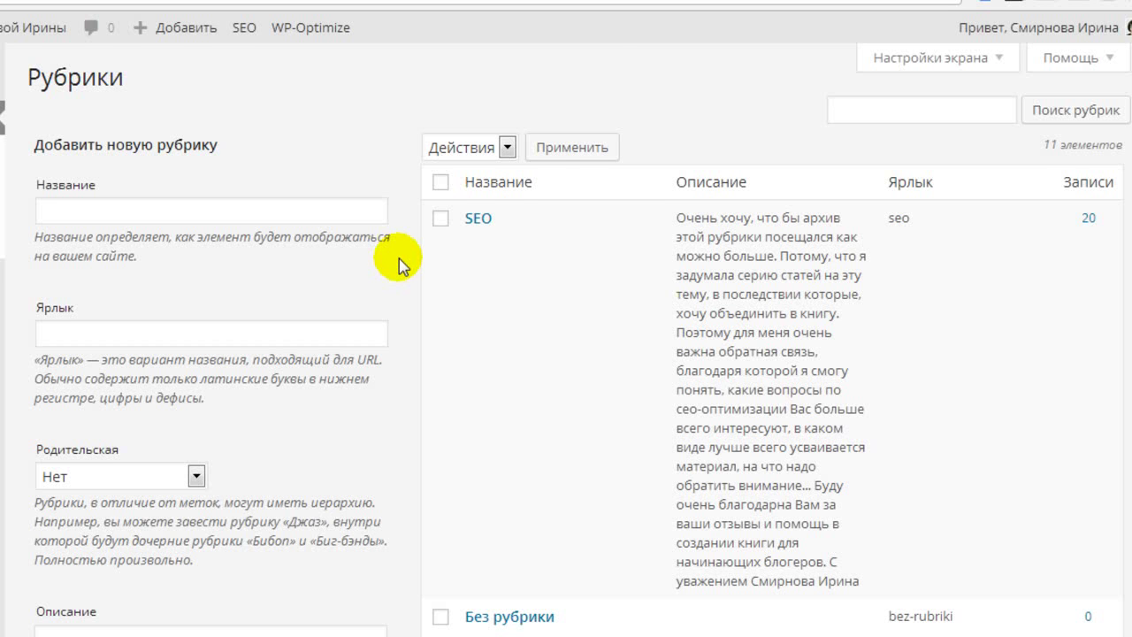
Examine the fields of the add-category form and the descriptions, slugs and post counts in the category list
scroll(399, 258, "down", 1)
scroll(399, 258, "down", 1)
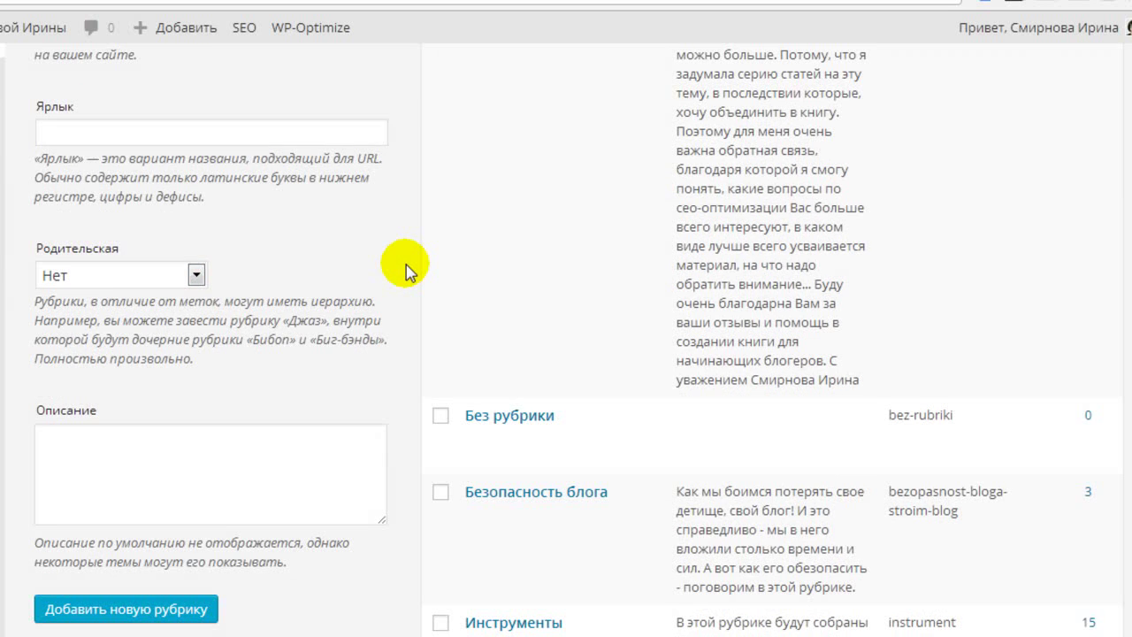
scroll(406, 264, "up", 2)
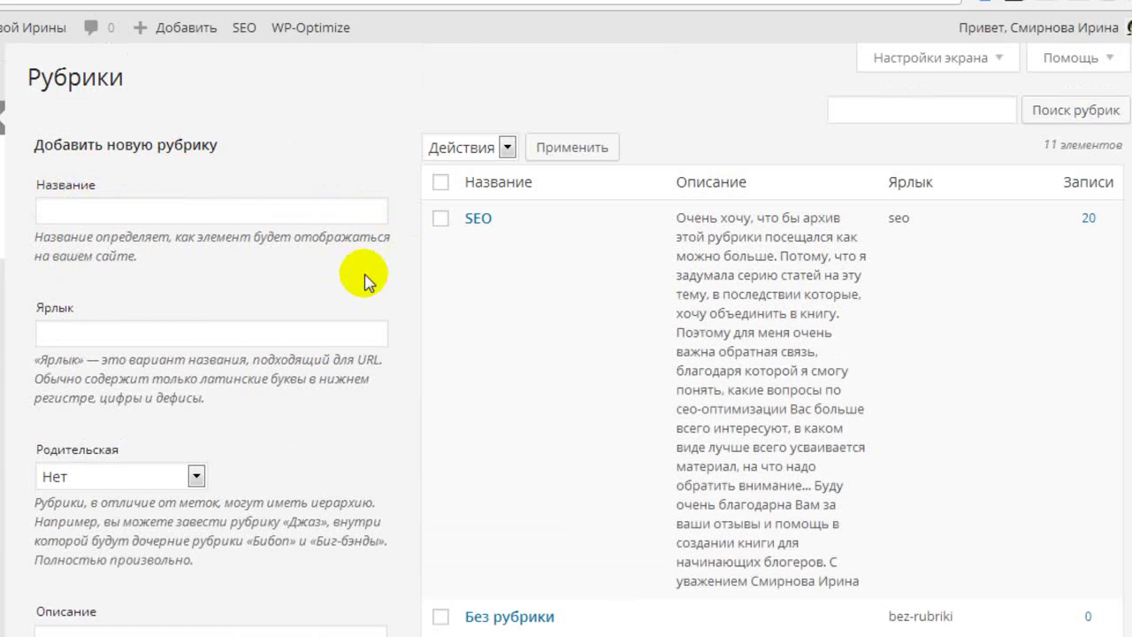
scroll(368, 280, "down", 1)
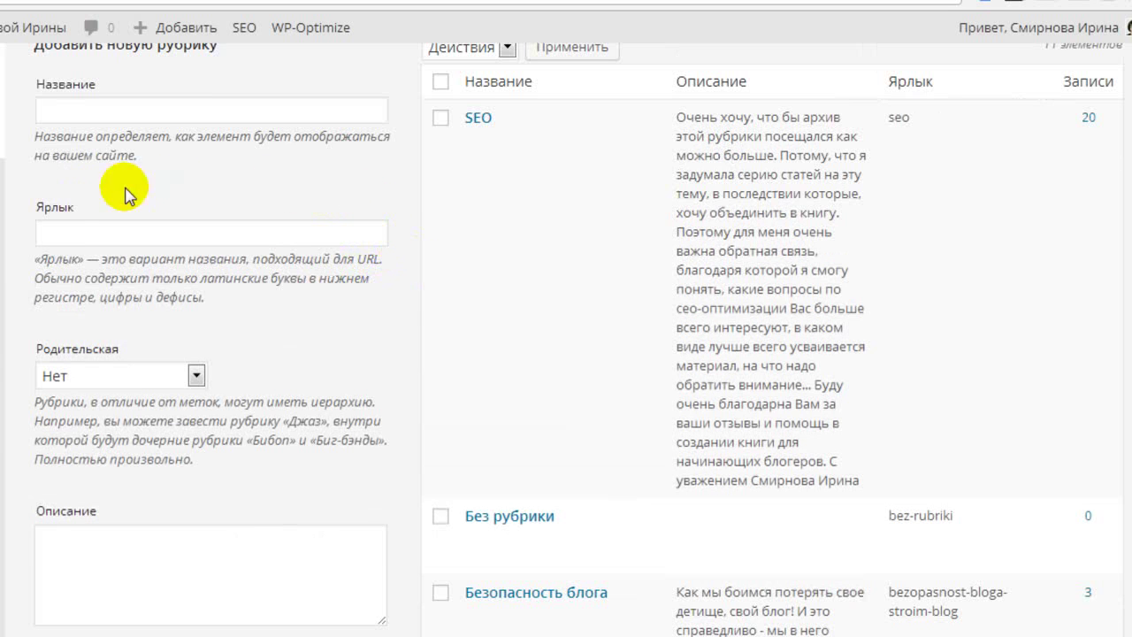
scroll(543, 285, "up", 1)
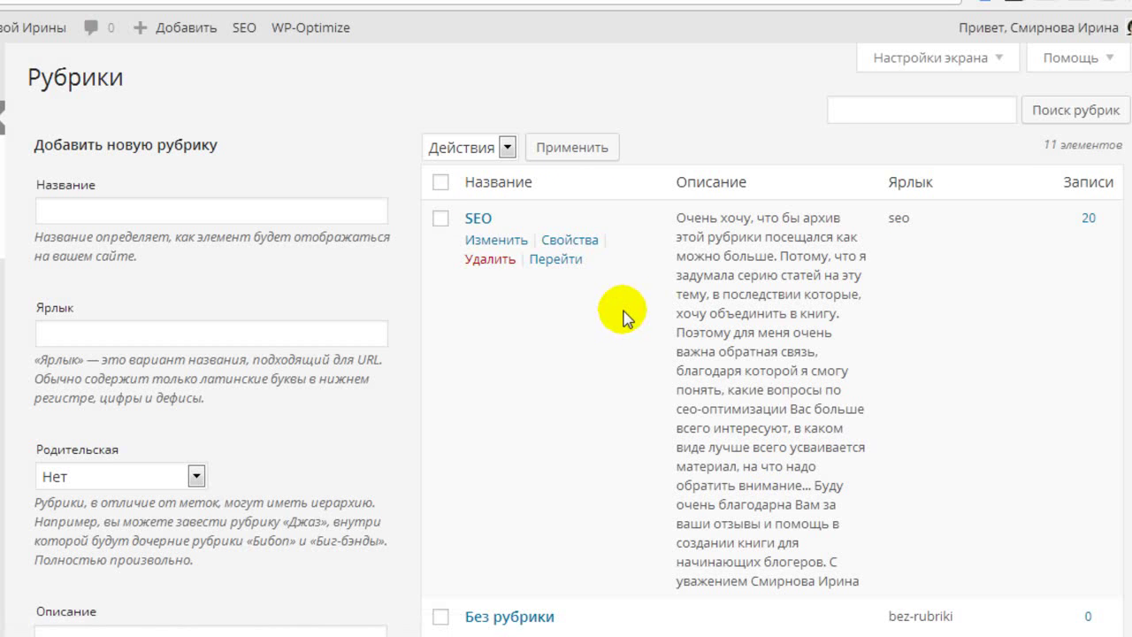
scroll(622, 314, "down", 2)
scroll(597, 402, "down", 3)
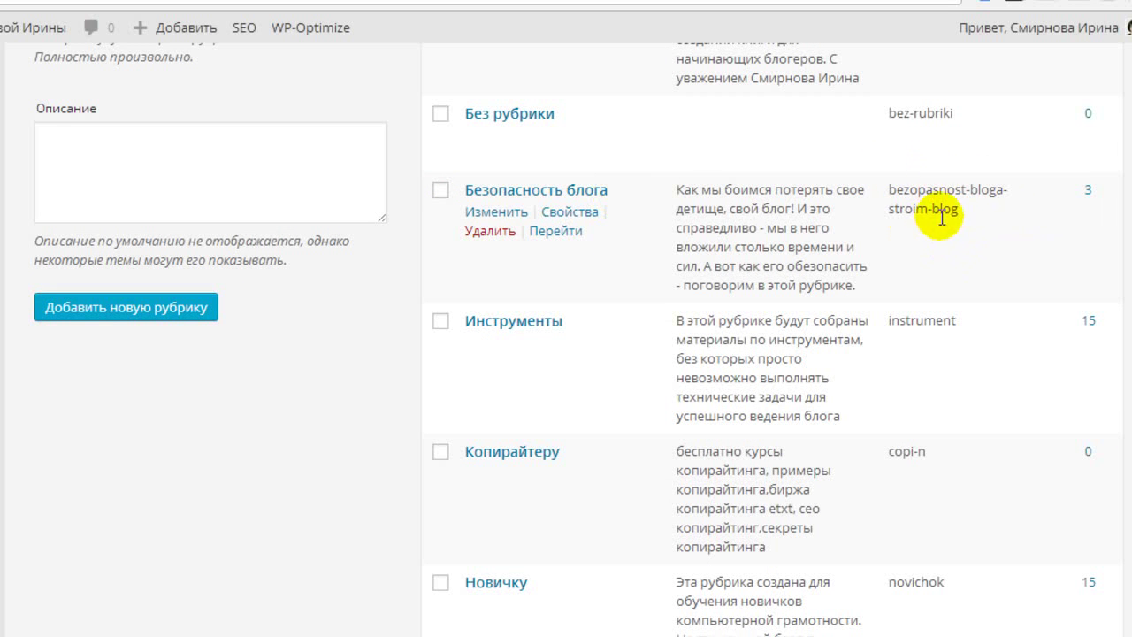
mouse_move(973, 218)
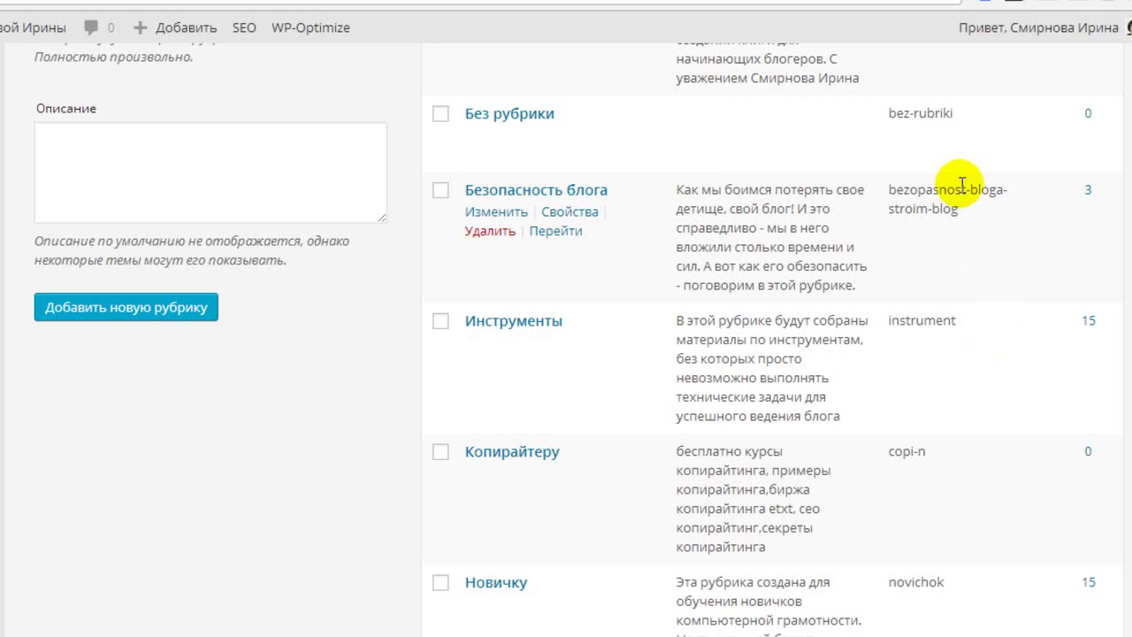
Compare the category slugs in the list with the name, slug, parent and description fields of the add-category form
mouse_move(928, 225)
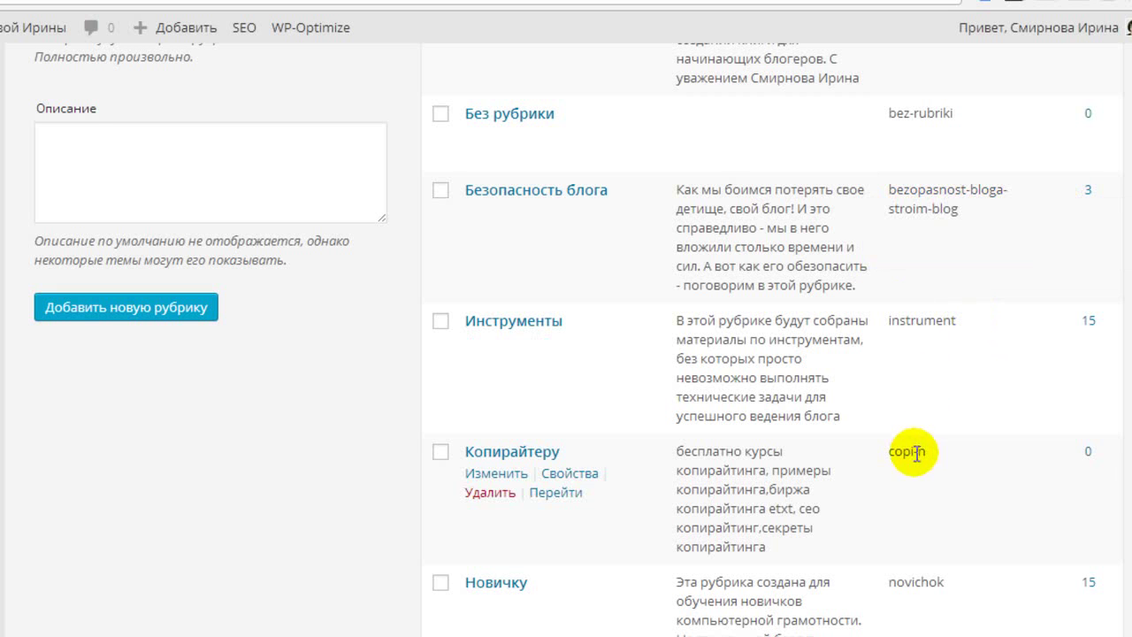
scroll(366, 247, "up", 5)
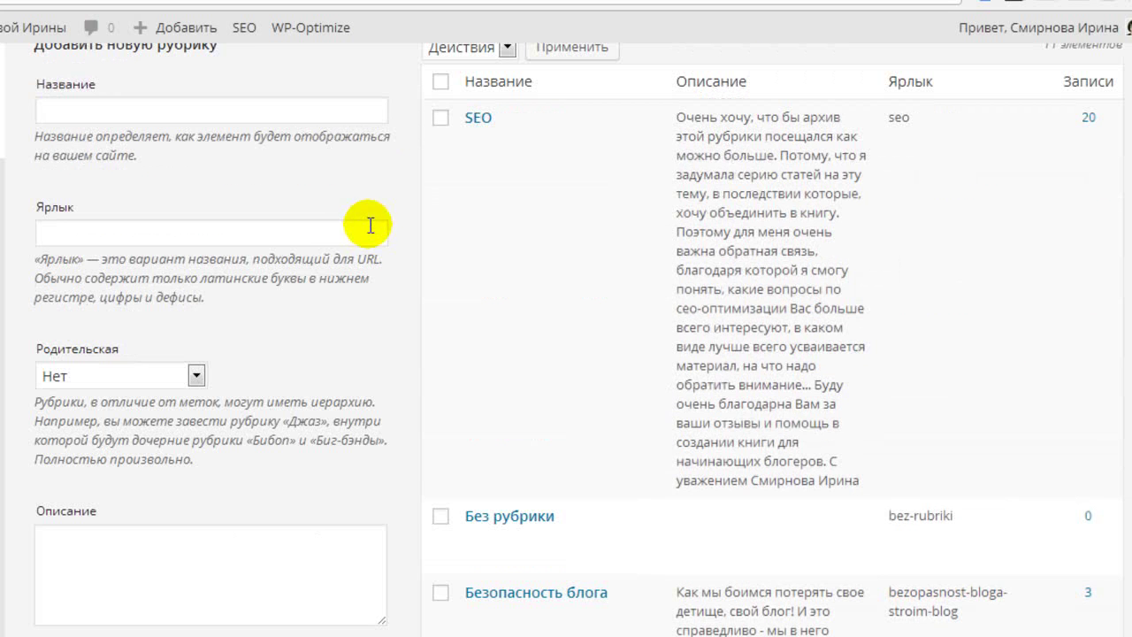
scroll(370, 186, "up", 1)
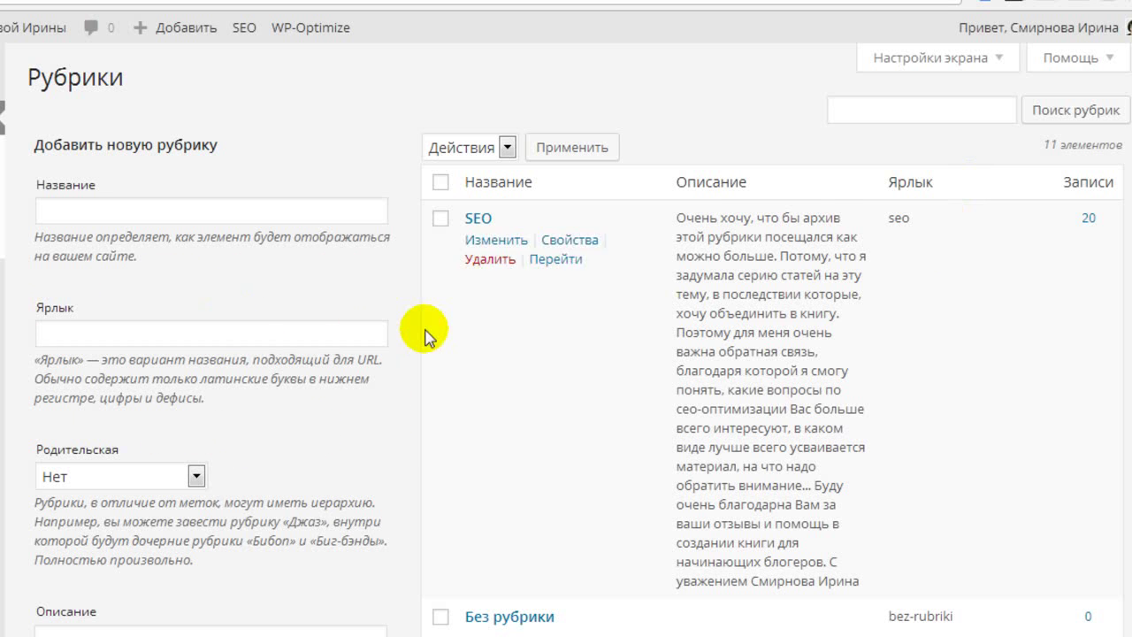
scroll(406, 313, "down", 2)
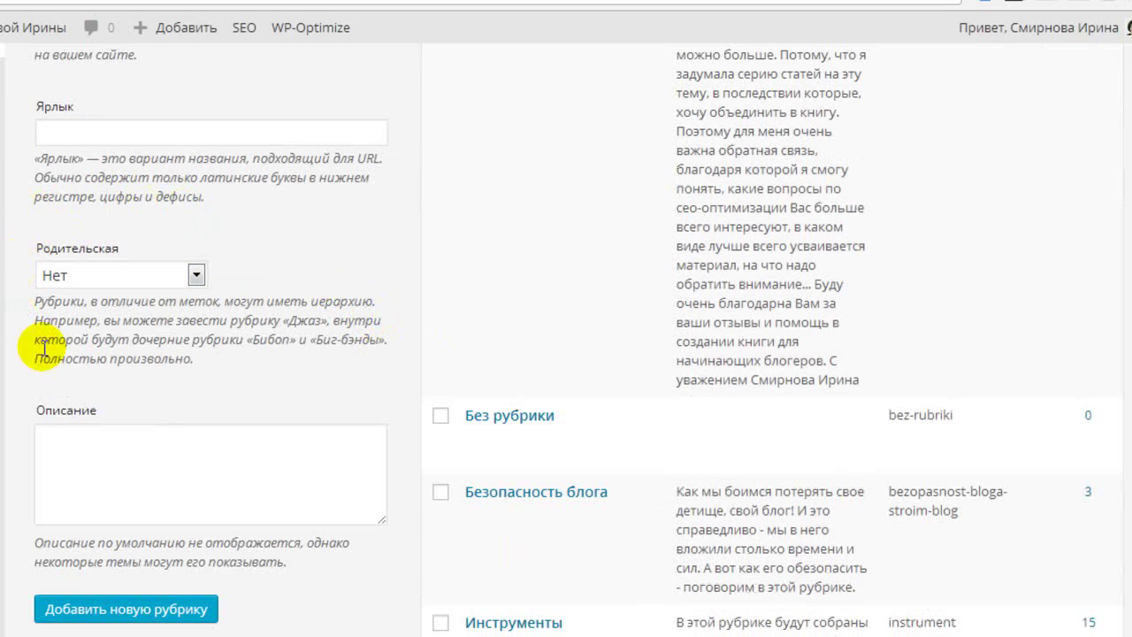
scroll(373, 281, "down", 2)
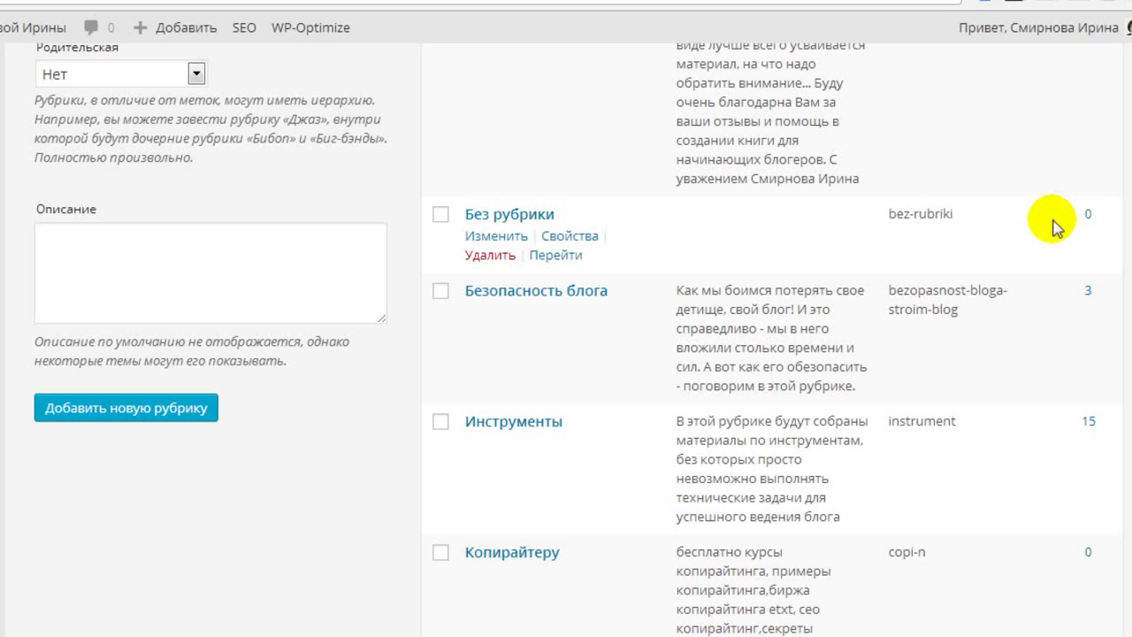
Review the descriptions and post counts of all categories through Школа and return to the start of the categories page
scroll(1057, 228, "down", 2)
scroll(1057, 227, "down", 1)
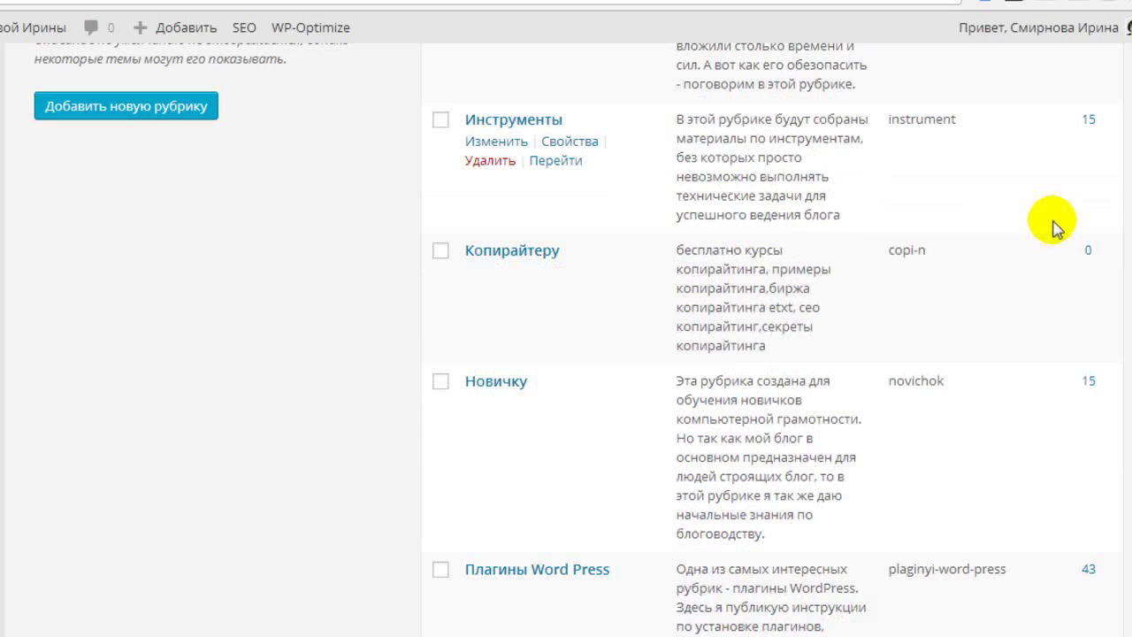
scroll(1057, 227, "down", 1)
scroll(1056, 228, "down", 1)
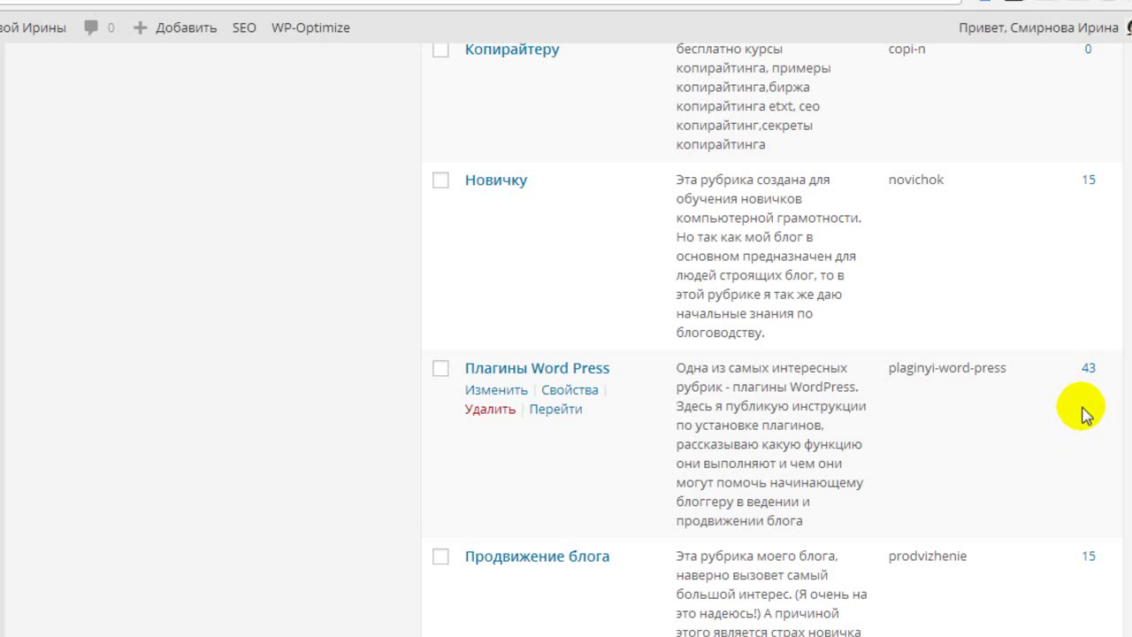
scroll(1086, 416, "down", 1)
scroll(1026, 367, "down", 2)
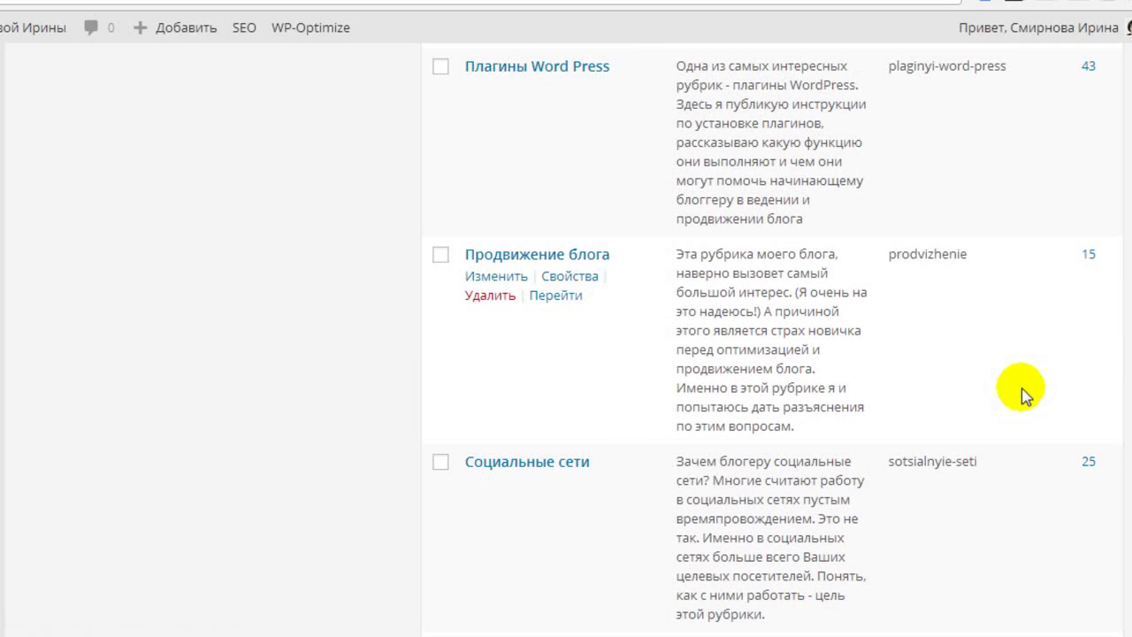
scroll(1021, 389, "down", 2)
scroll(1041, 437, "down", 1)
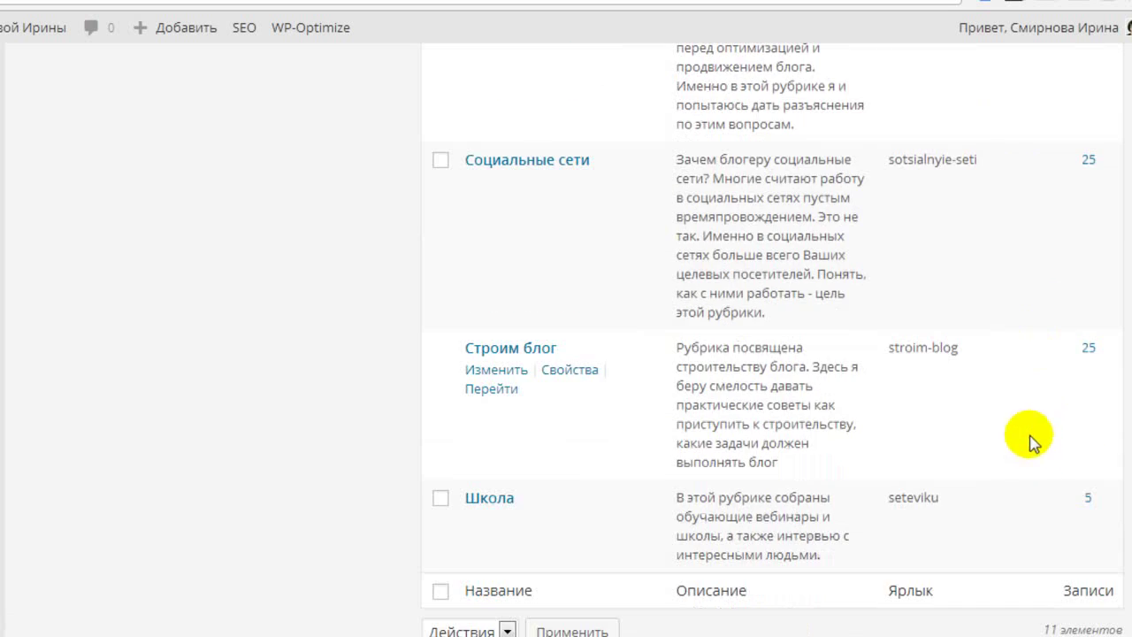
scroll(1035, 445, "up", 5)
scroll(1033, 443, "up", 8)
scroll(1033, 443, "up", 2)
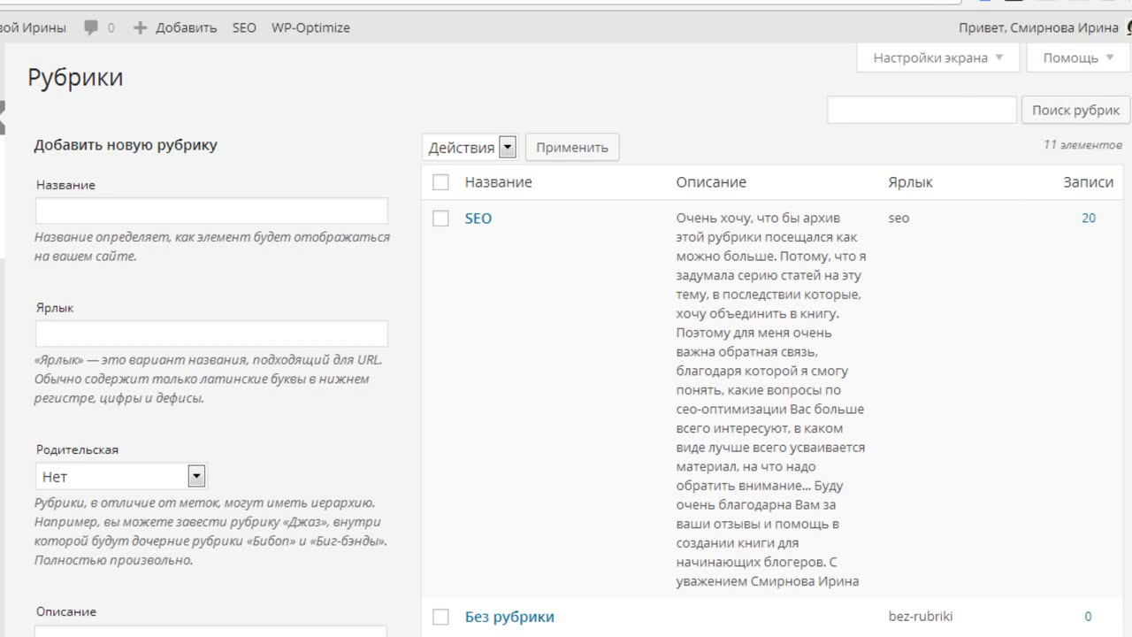
Switch to the blog's front page and view the Рубрики блога sidebar list, including the description shown for Строим блог
key("ctrl+Tab")
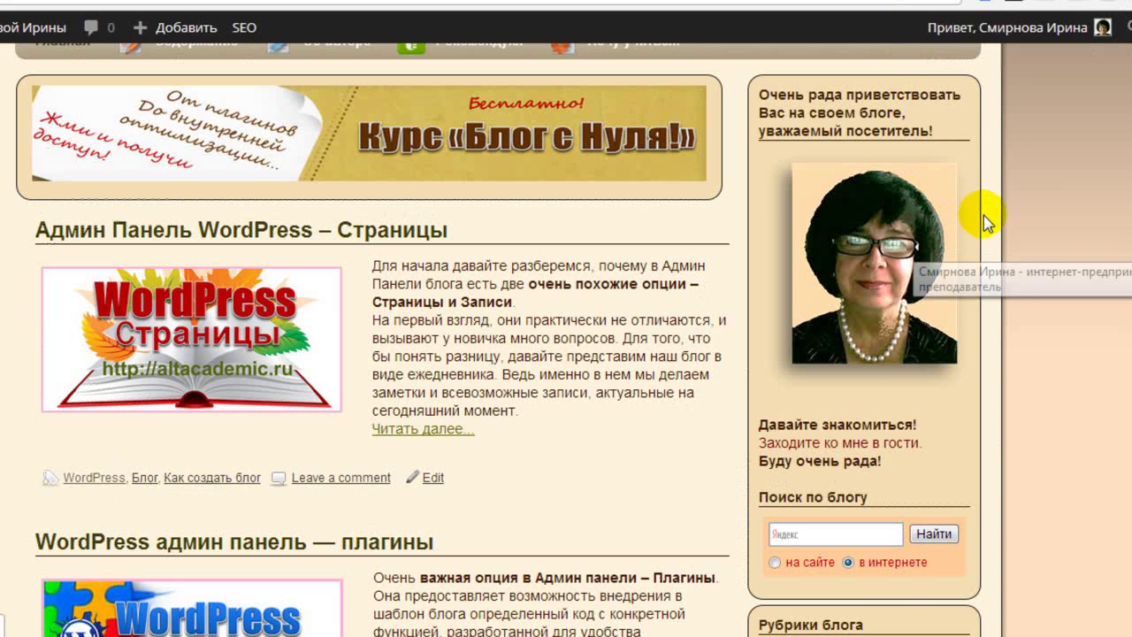
scroll(1052, 151, "down", 5)
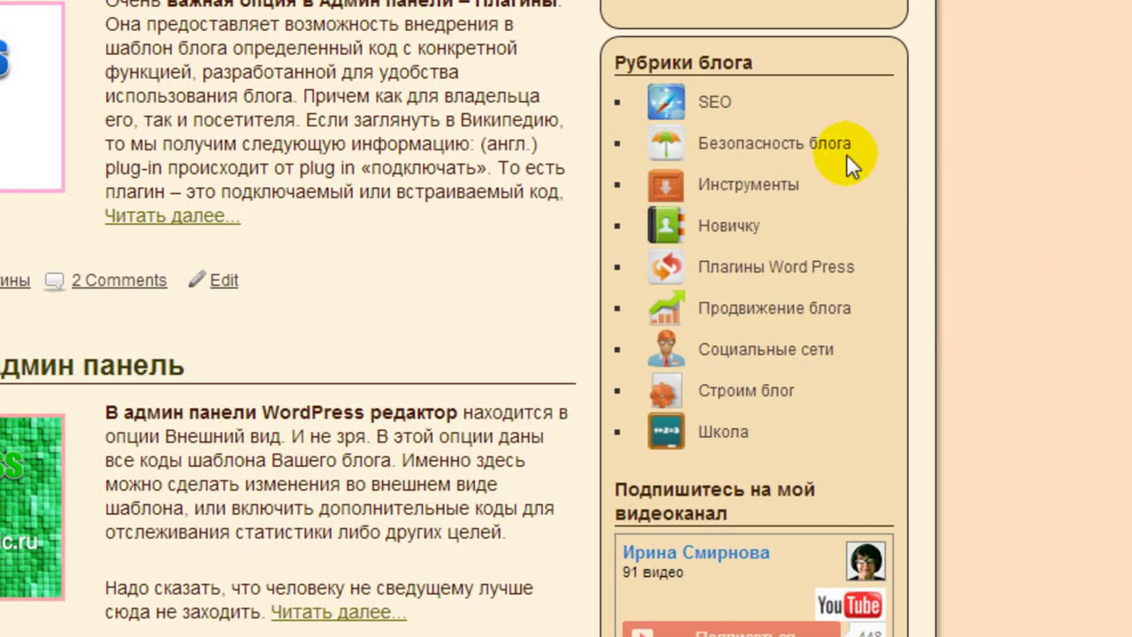
mouse_move(747, 196)
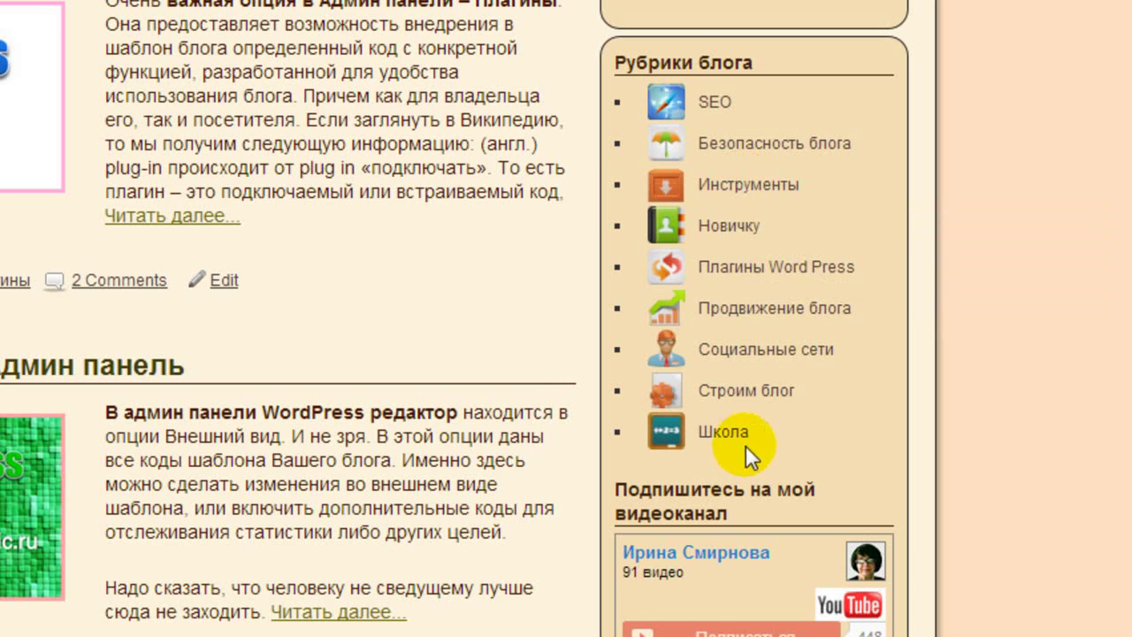
mouse_move(766, 398)
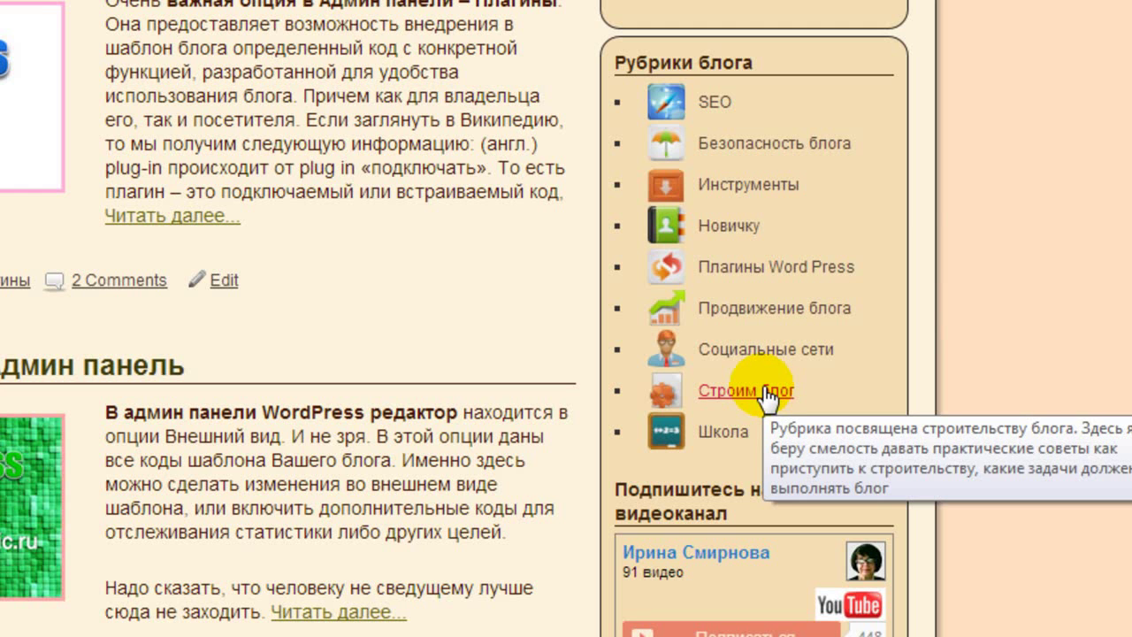
mouse_move(713, 114)
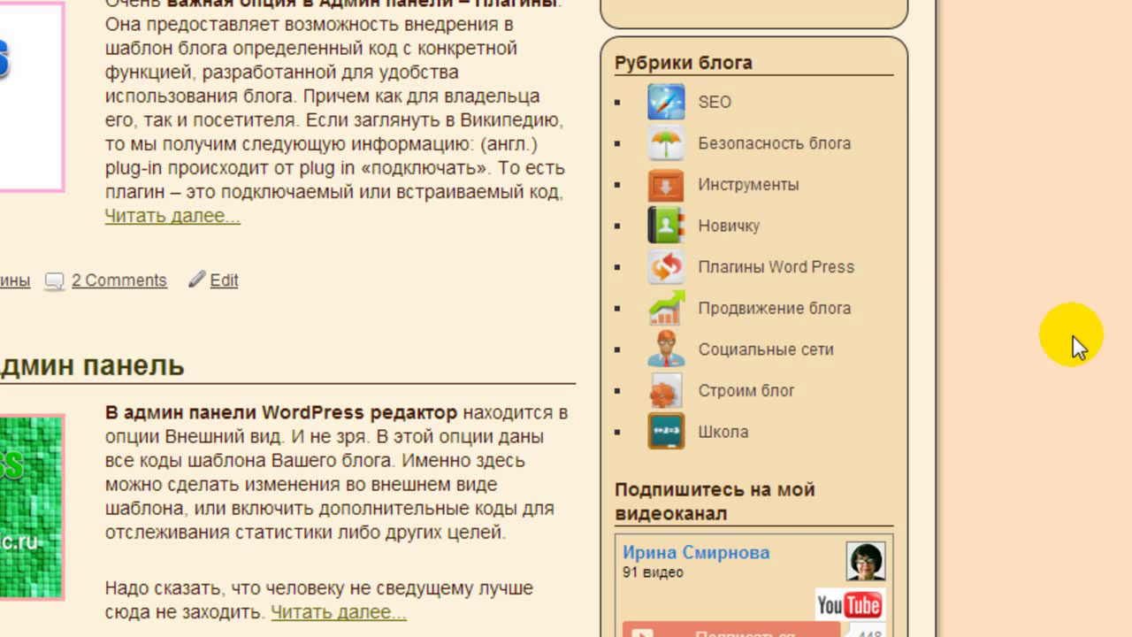
scroll(1029, 339, "up", 8)
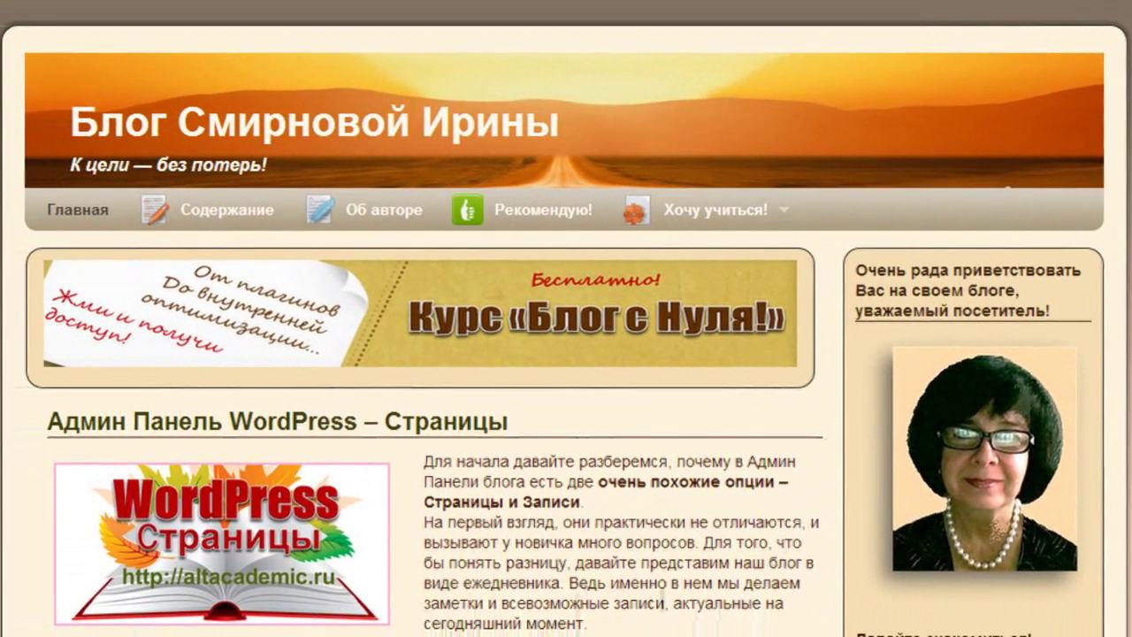
scroll(1118, 203, "down", 4)
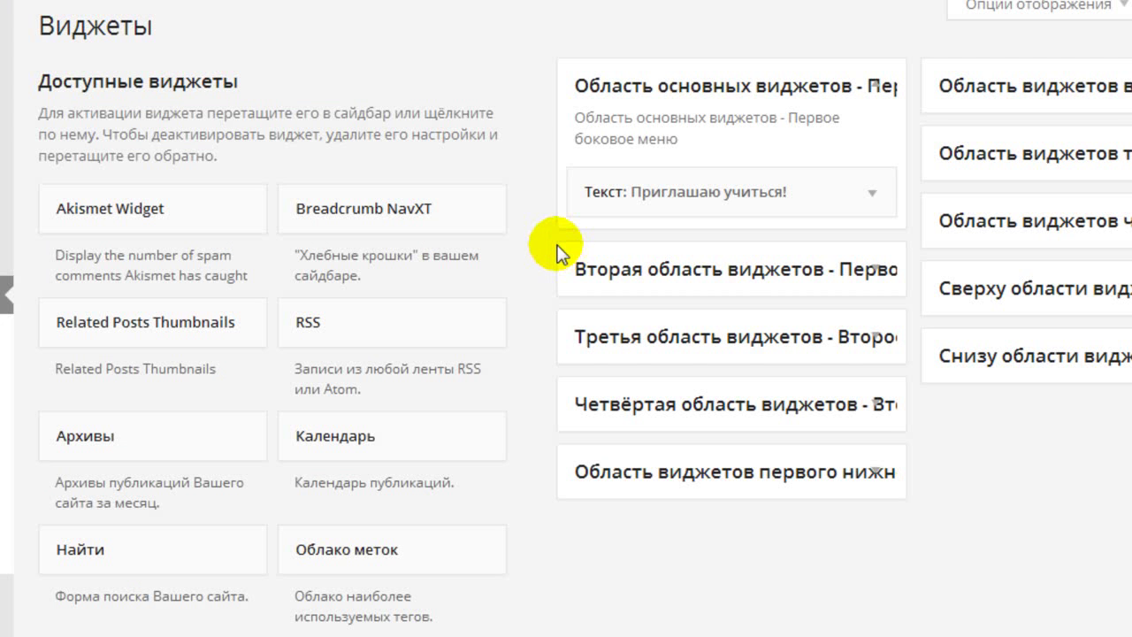
Look through the available widgets on the Виджеты page to find the Рубрики widget
scroll(557, 254, "down", 1)
scroll(557, 254, "down", 1)
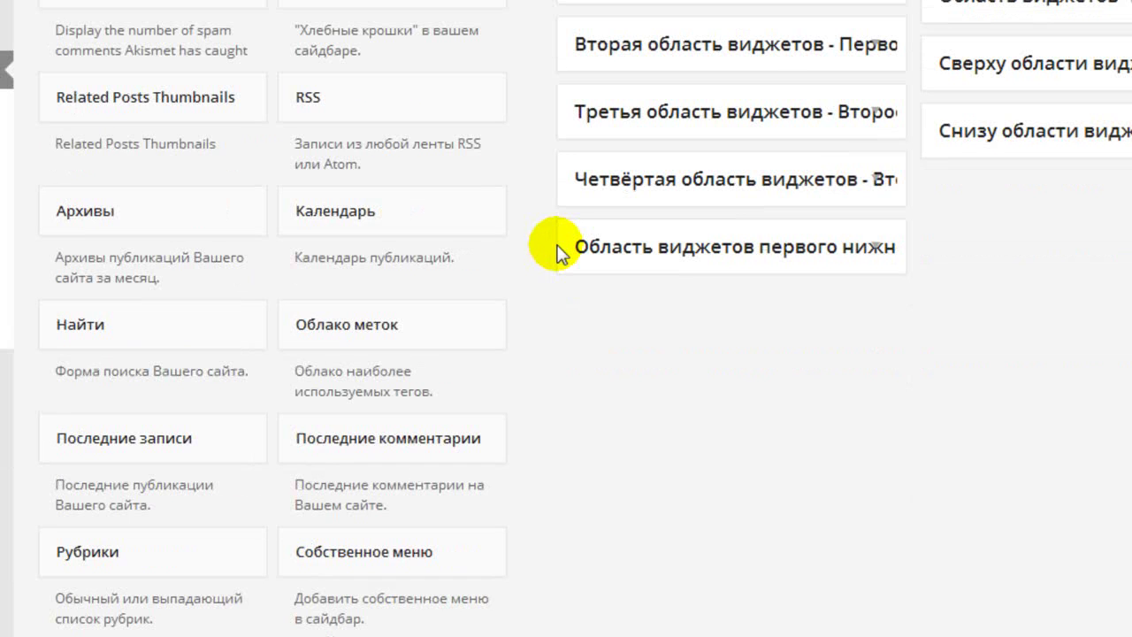
scroll(557, 254, "down", 1)
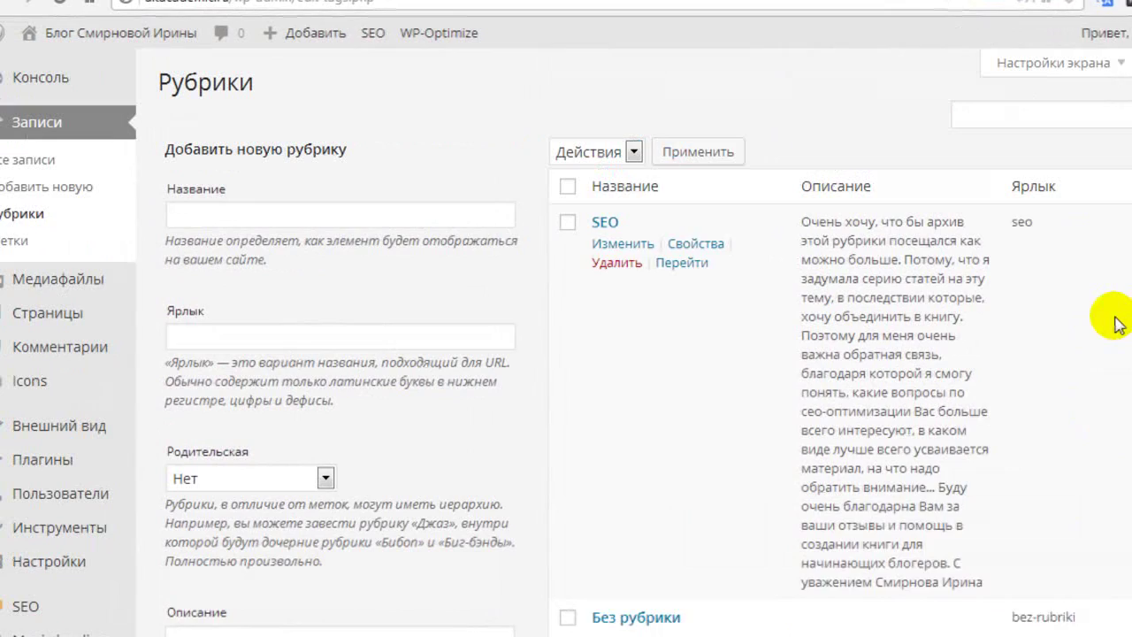
Open the tags page of the posts section and look over its popular tags, add-tag form and tag list
left_click(9, 240)
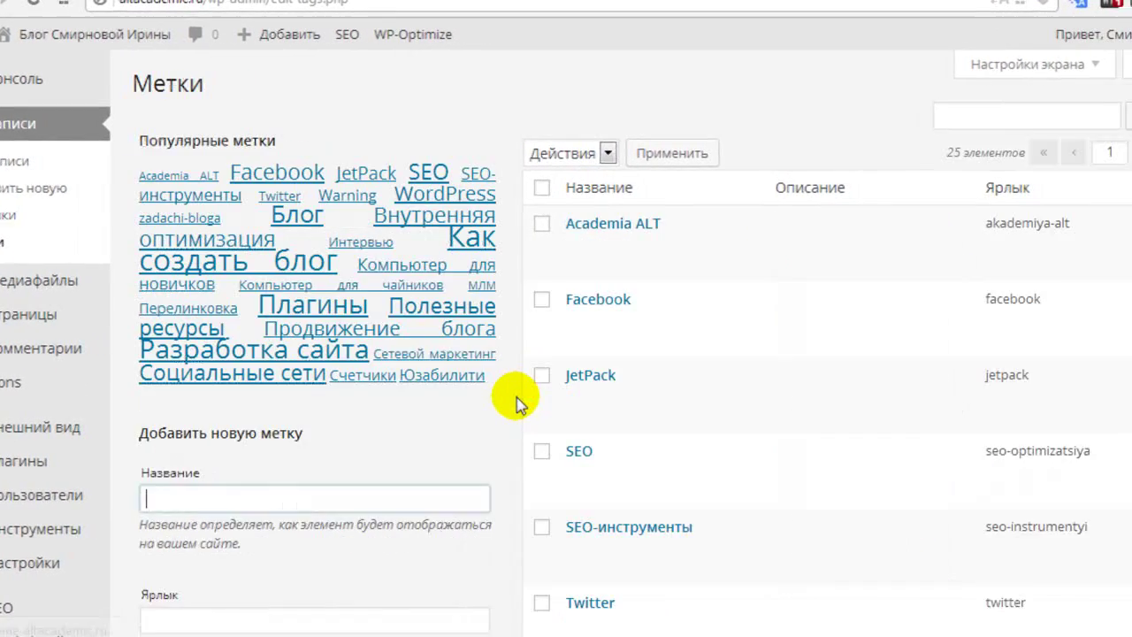
scroll(521, 299, "down", 1)
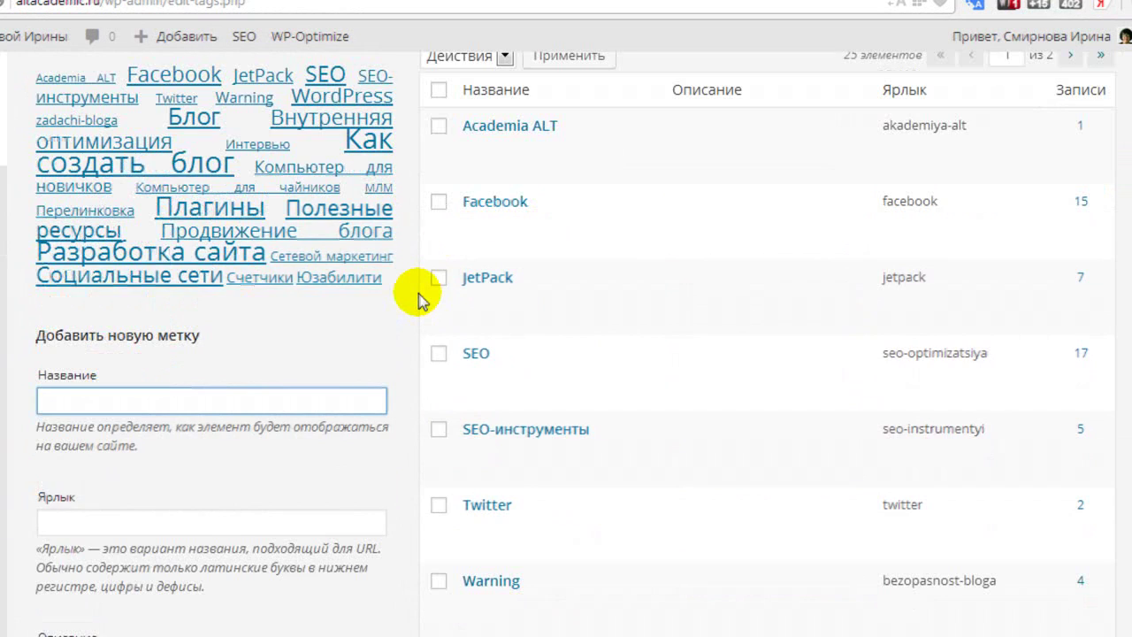
scroll(418, 301, "down", 3)
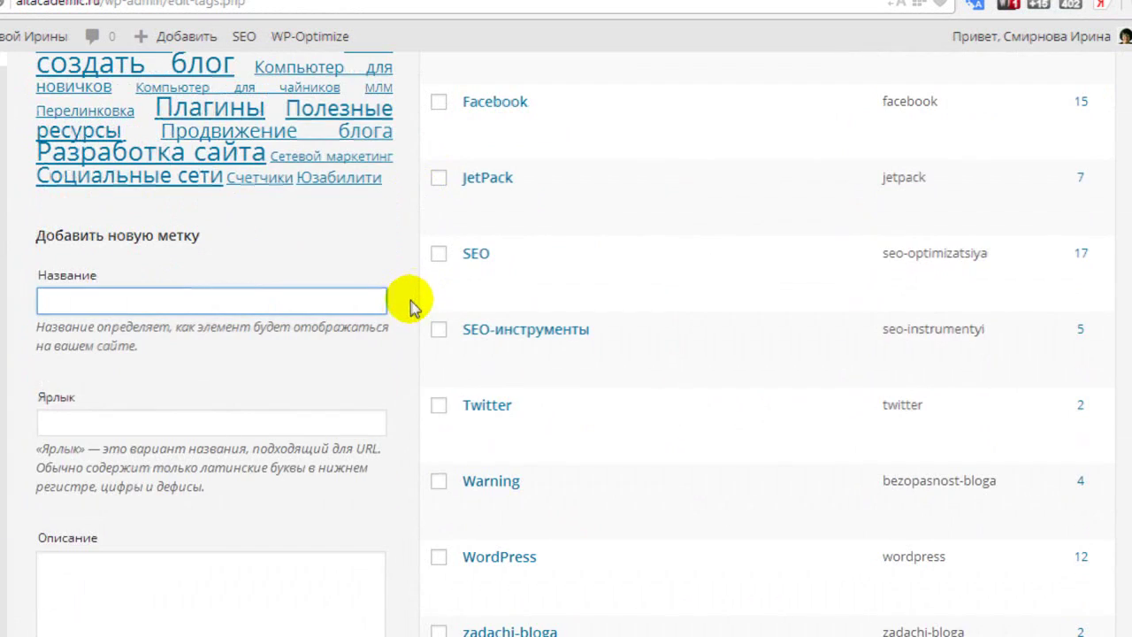
scroll(414, 306, "down", 1)
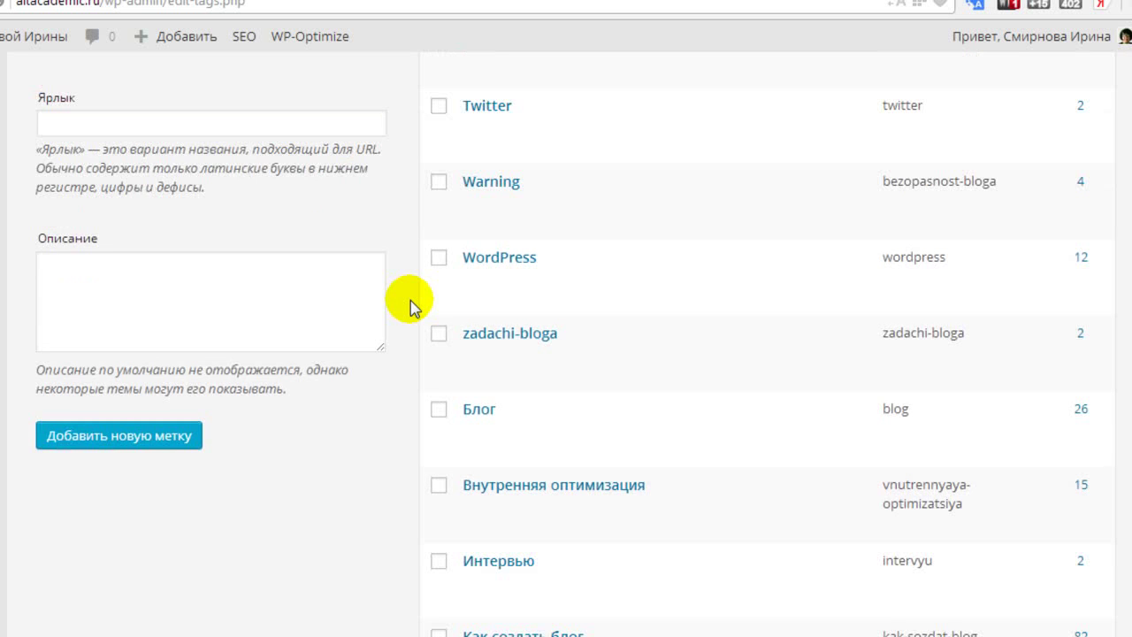
scroll(409, 305, "up", 2)
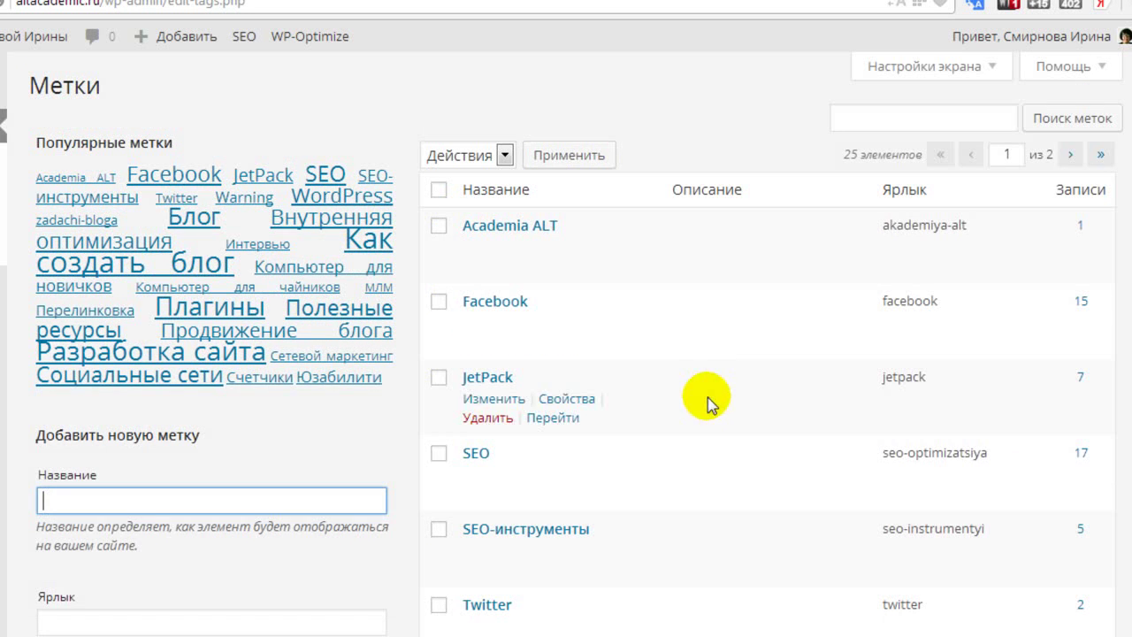
Examine the name, slug and description fields of the add-tag form
scroll(405, 288, "down", 2)
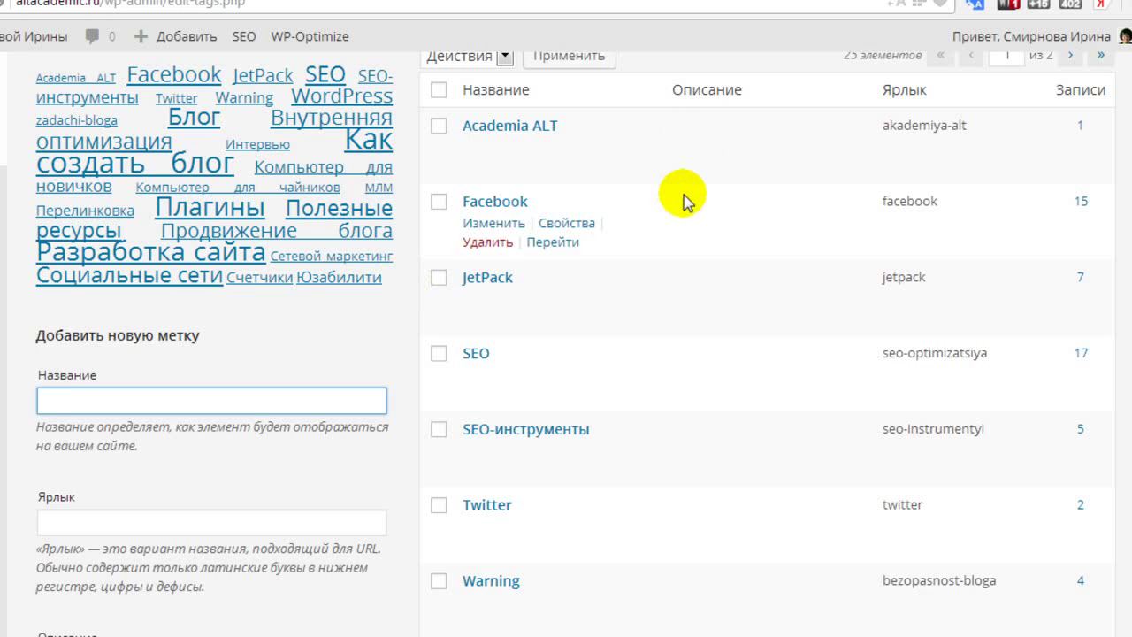
scroll(407, 343, "down", 2)
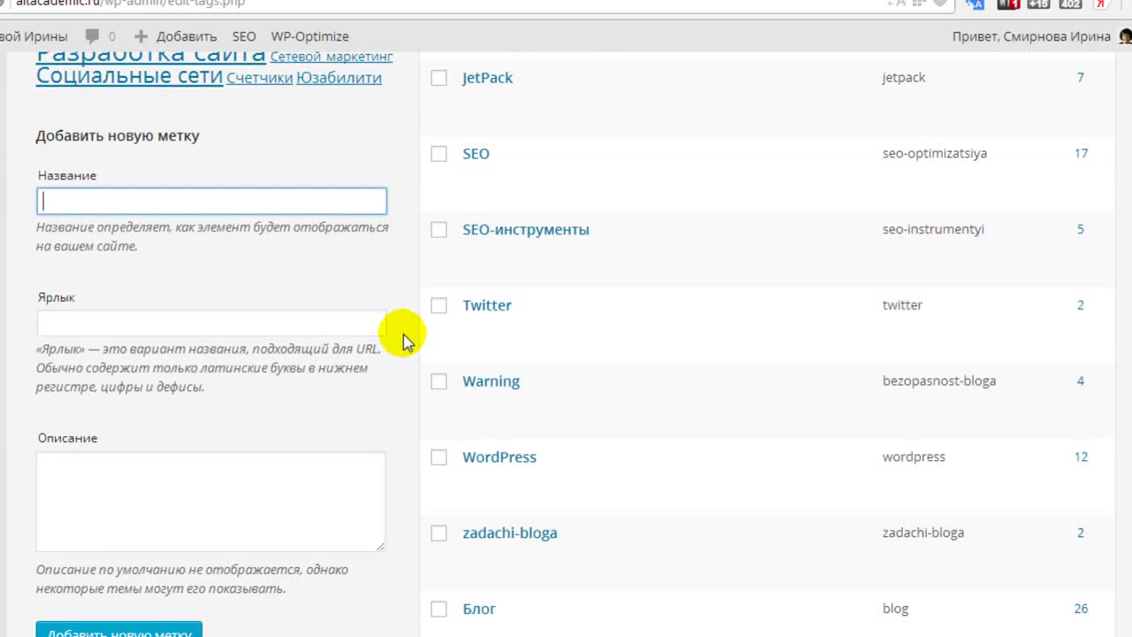
scroll(405, 337, "down", 1)
scroll(404, 336, "up", 1)
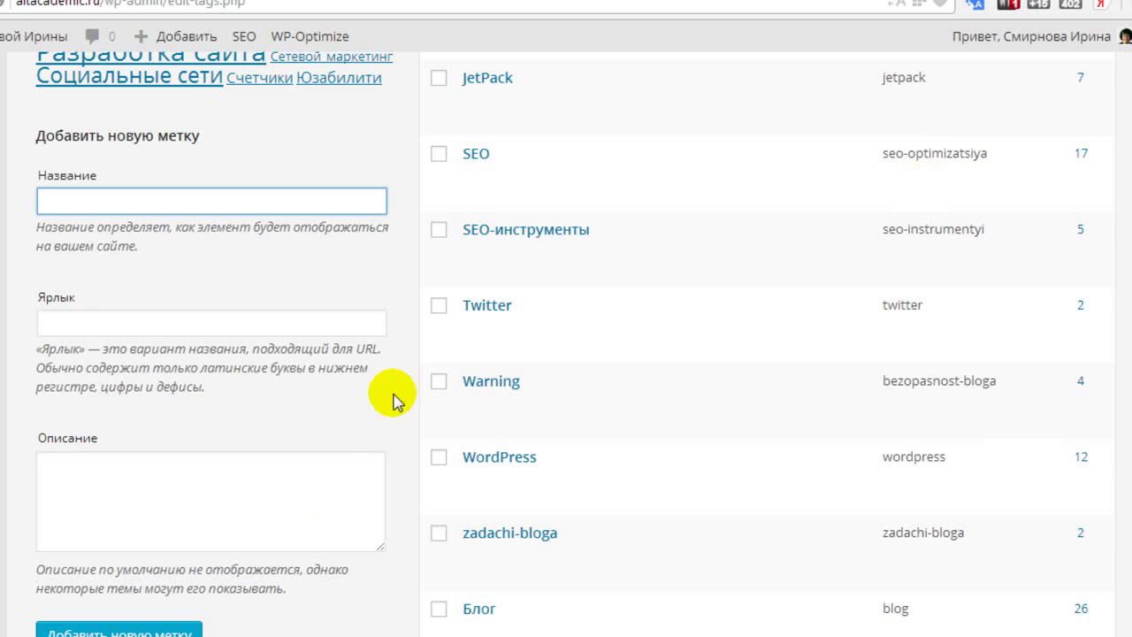
Review the slugs and post counts in the tag list through Продвижение блога and return to the popular tags
scroll(392, 397, "down", 1)
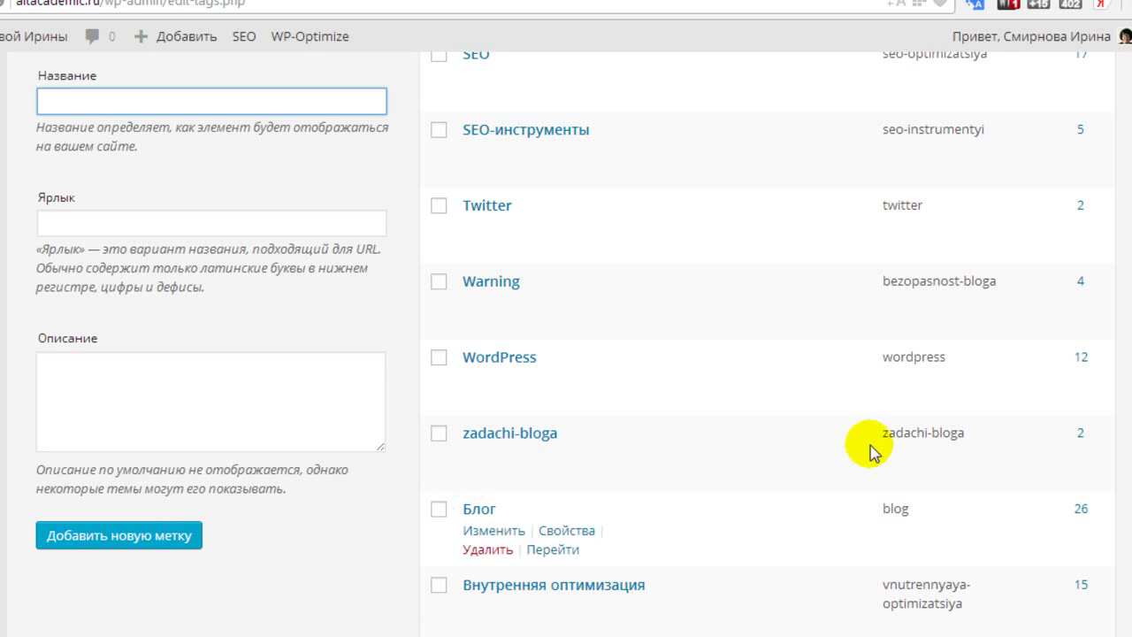
scroll(967, 336, "down", 1)
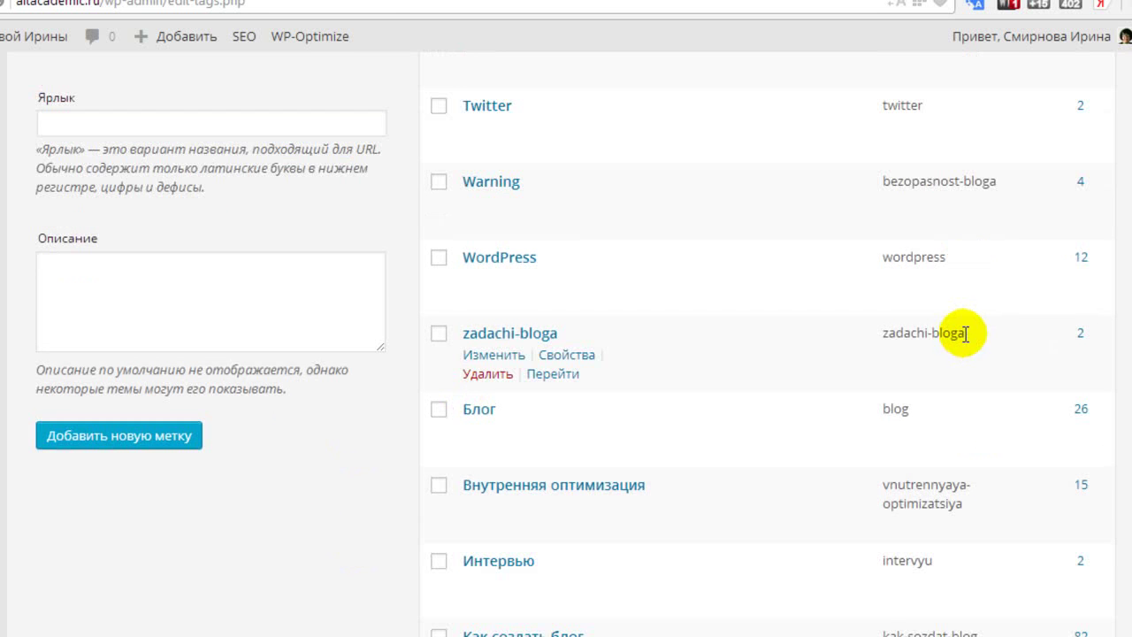
scroll(967, 340, "down", 1)
scroll(941, 345, "down", 1)
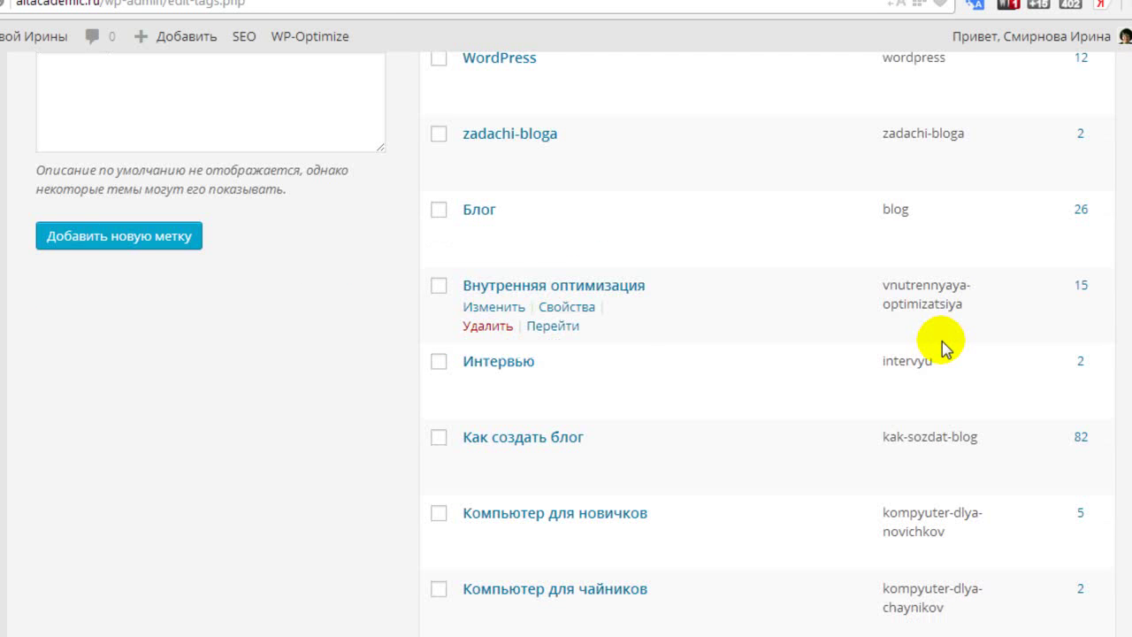
scroll(944, 341, "down", 1)
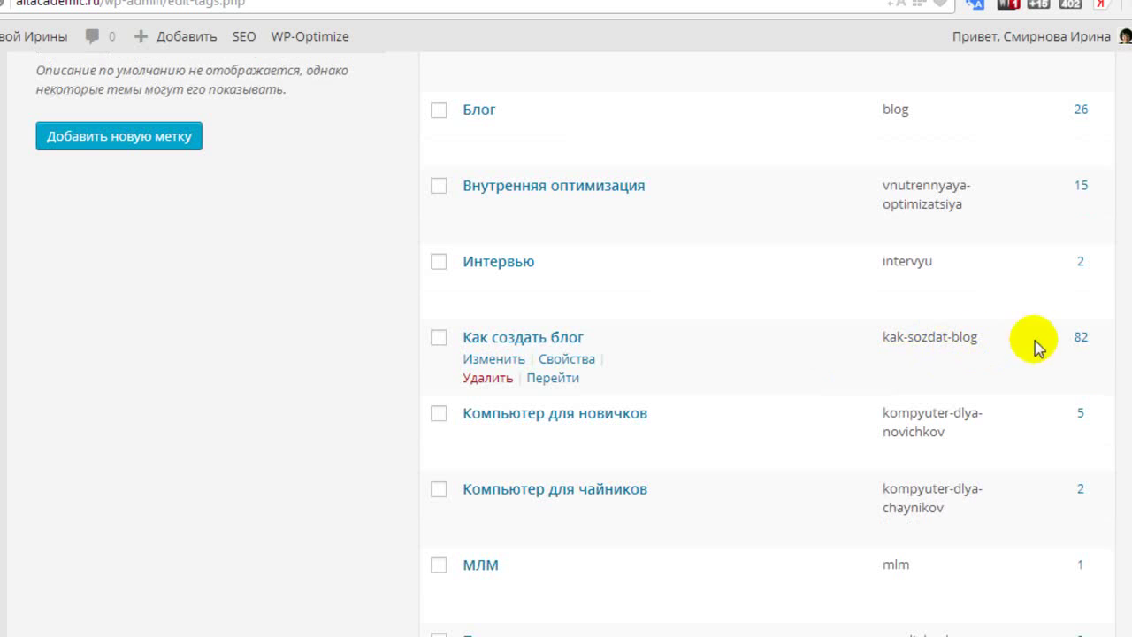
scroll(935, 331, "down", 1)
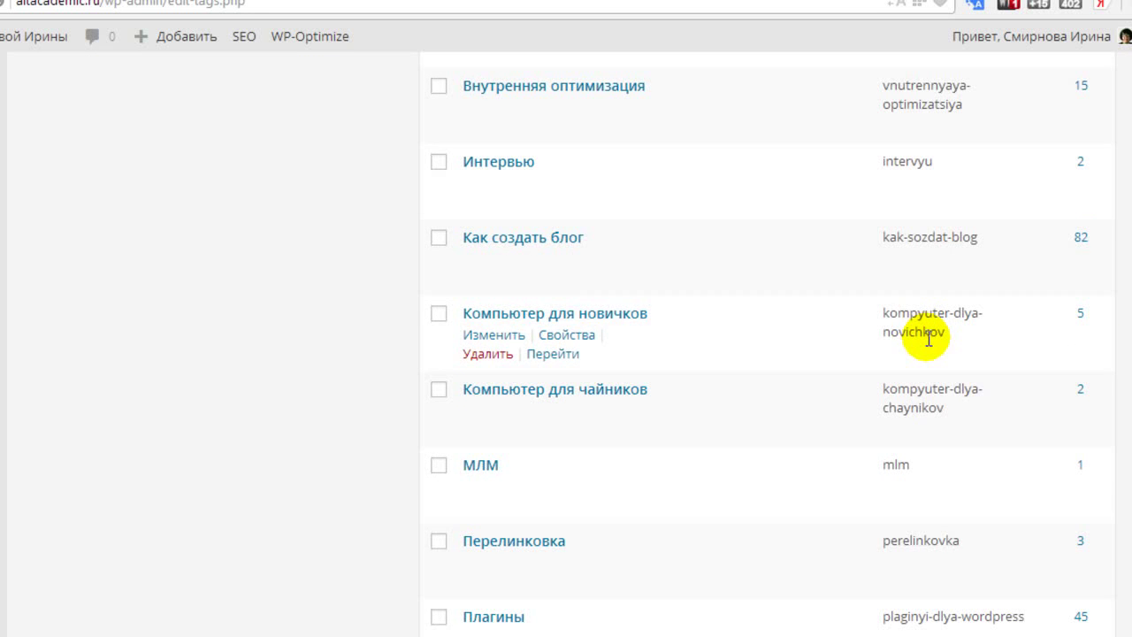
scroll(928, 339, "down", 1)
scroll(956, 375, "down", 1)
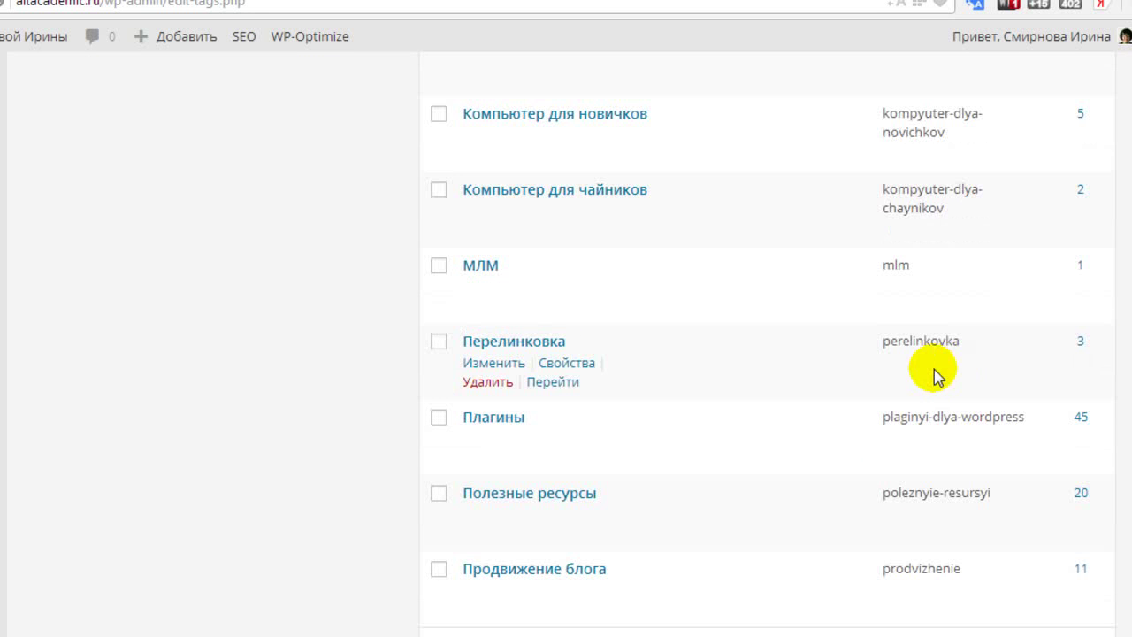
scroll(929, 361, "down", 1)
scroll(928, 365, "down", 1)
scroll(931, 365, "up", 8)
scroll(931, 364, "up", 5)
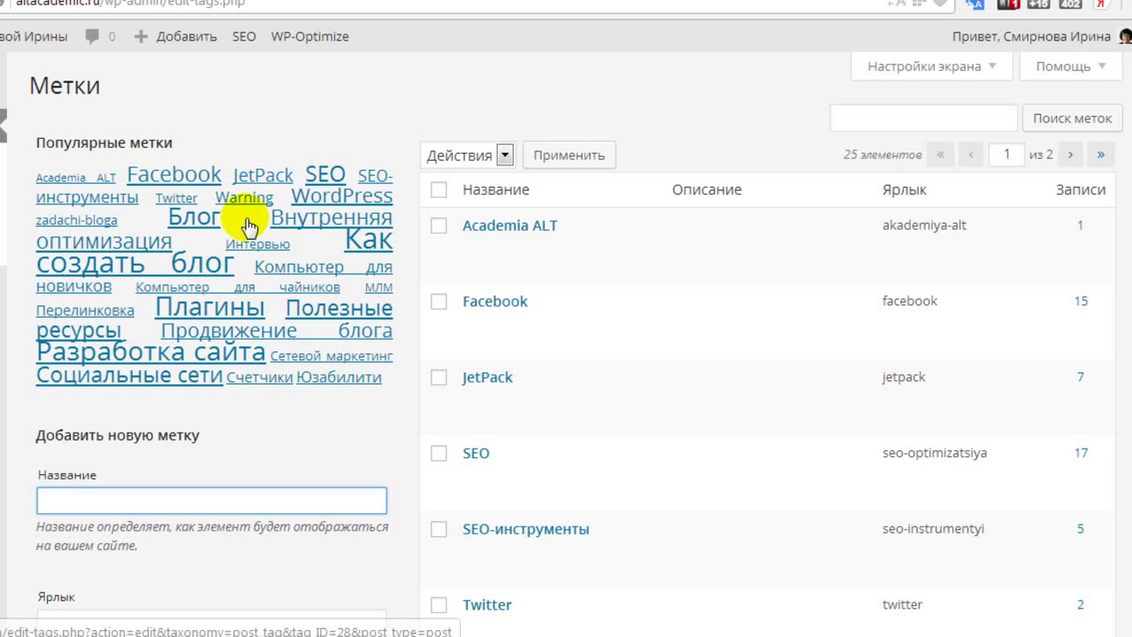
Look over the display options of the tags page and hide them again
left_click(993, 67)
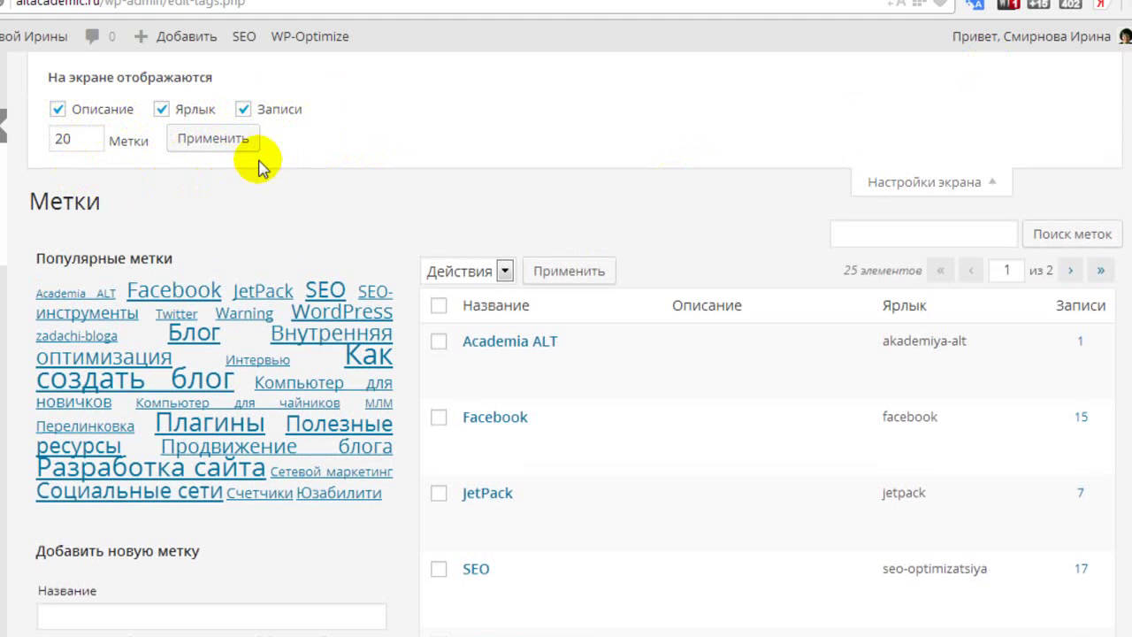
left_click(997, 188)
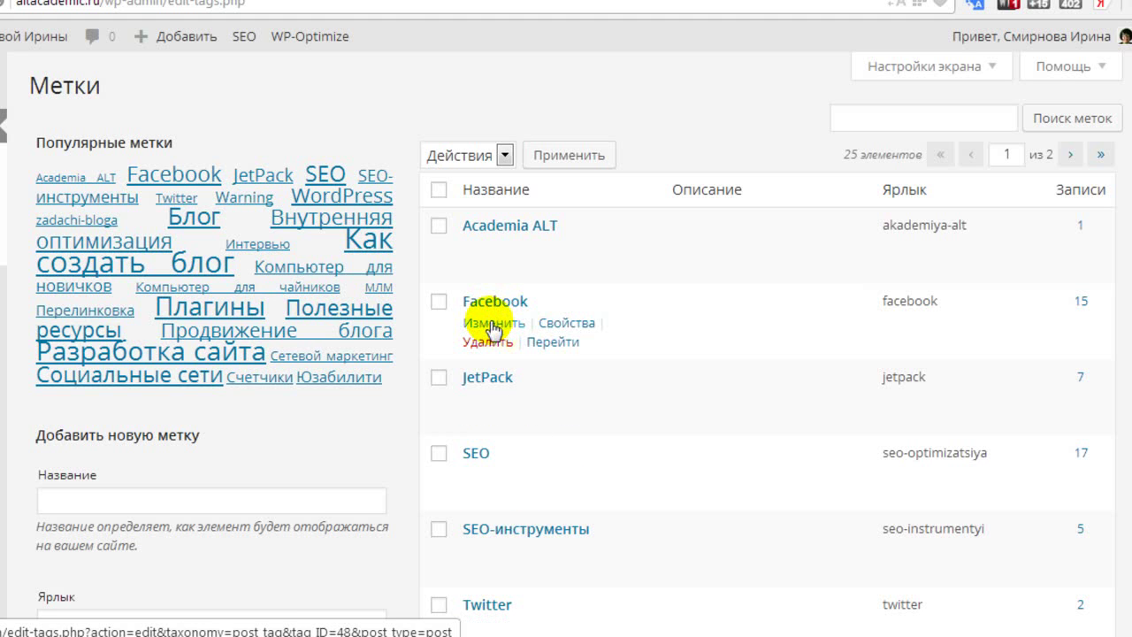
Review the Facebook tag's full edit form with its Yoast WordPress SEO settings, and the quick-edit properties of Academia ALT, without saving changes
left_click(493, 327)
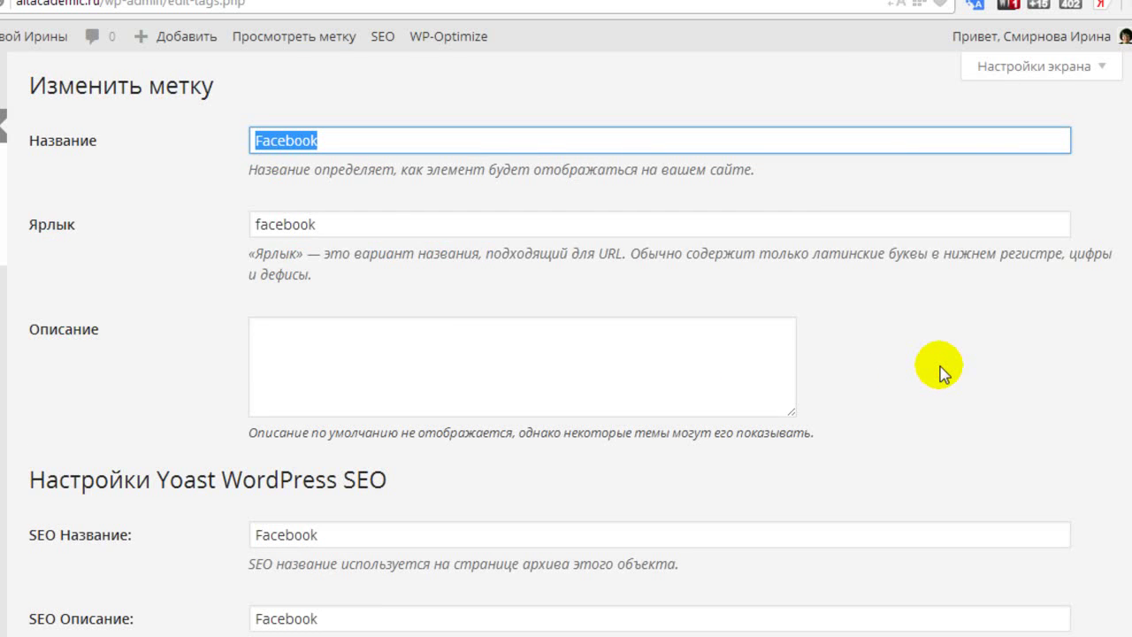
scroll(943, 369, "down", 3)
scroll(949, 366, "down", 2)
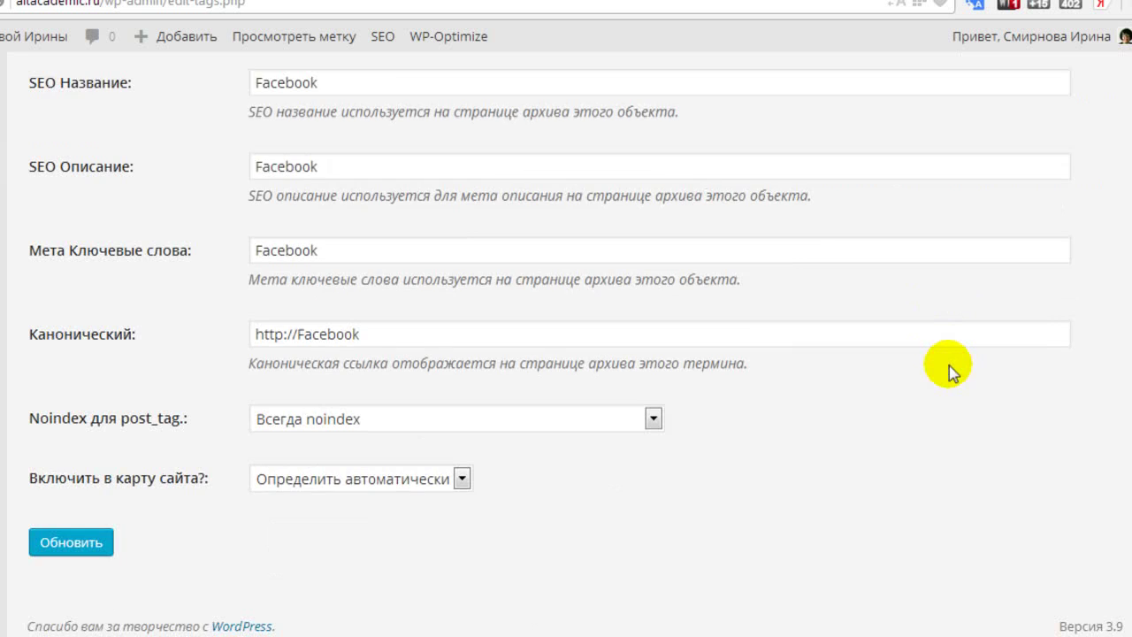
scroll(949, 365, "up", 5)
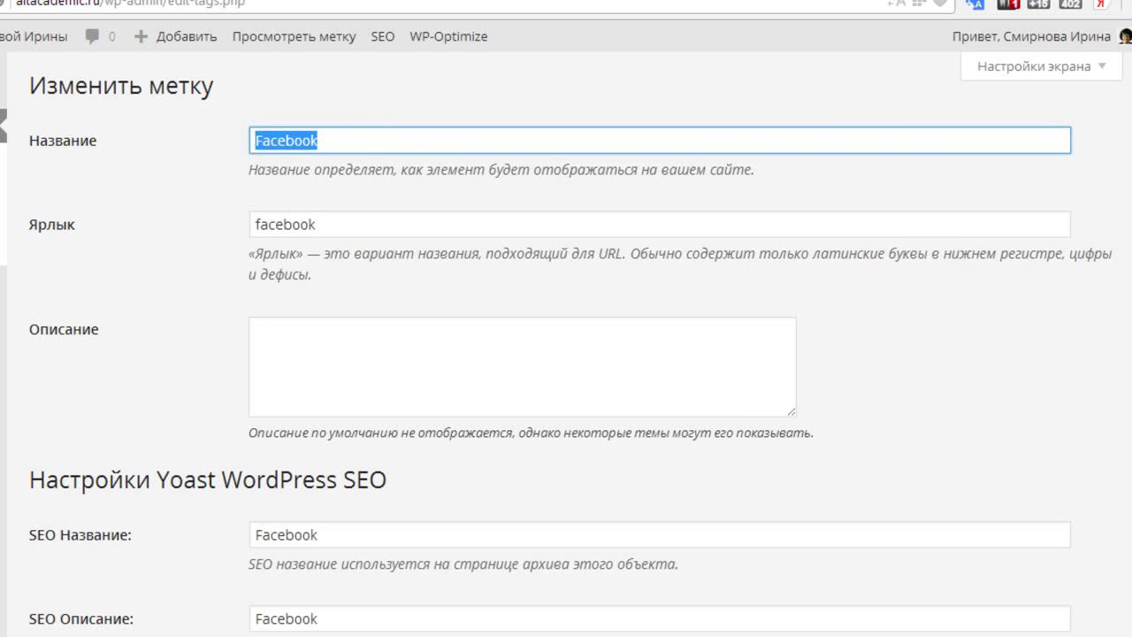
key("alt+Left")
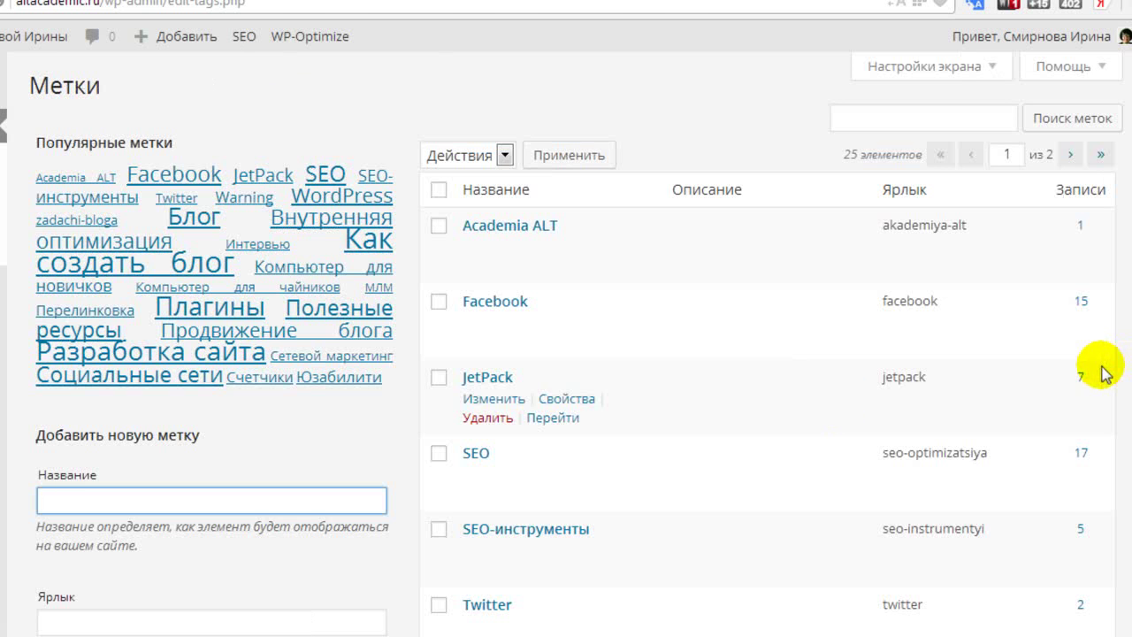
left_click(567, 247)
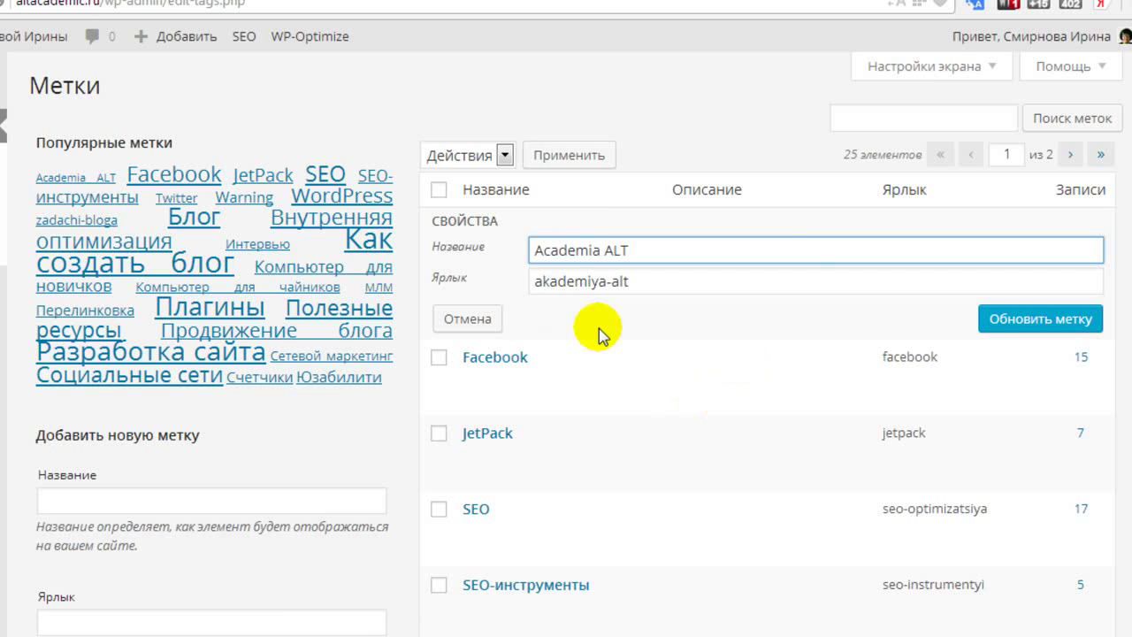
left_click(489, 323)
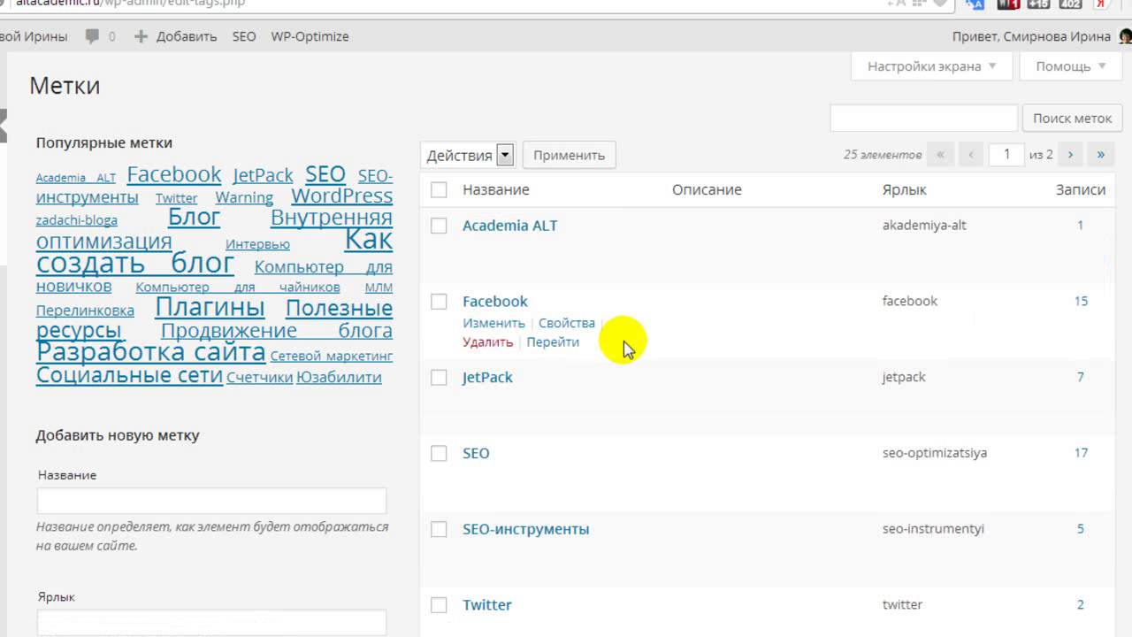
View the Facebook tag's archive on the blog and look through its posts down to the page navigation and back up
left_click(553, 343)
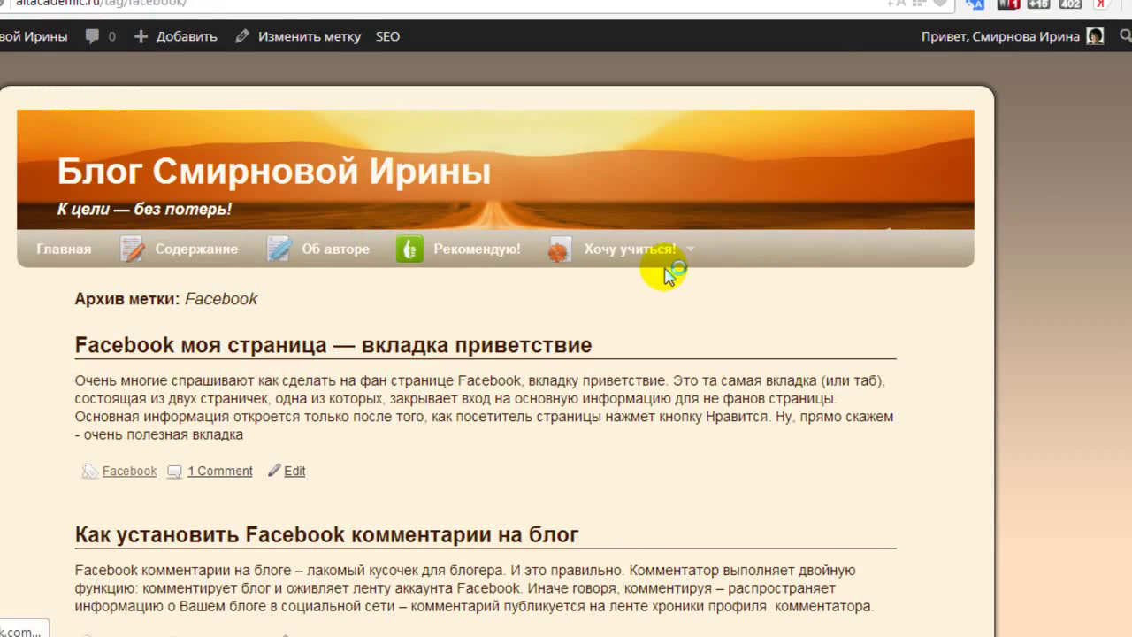
scroll(631, 279, "down", 3)
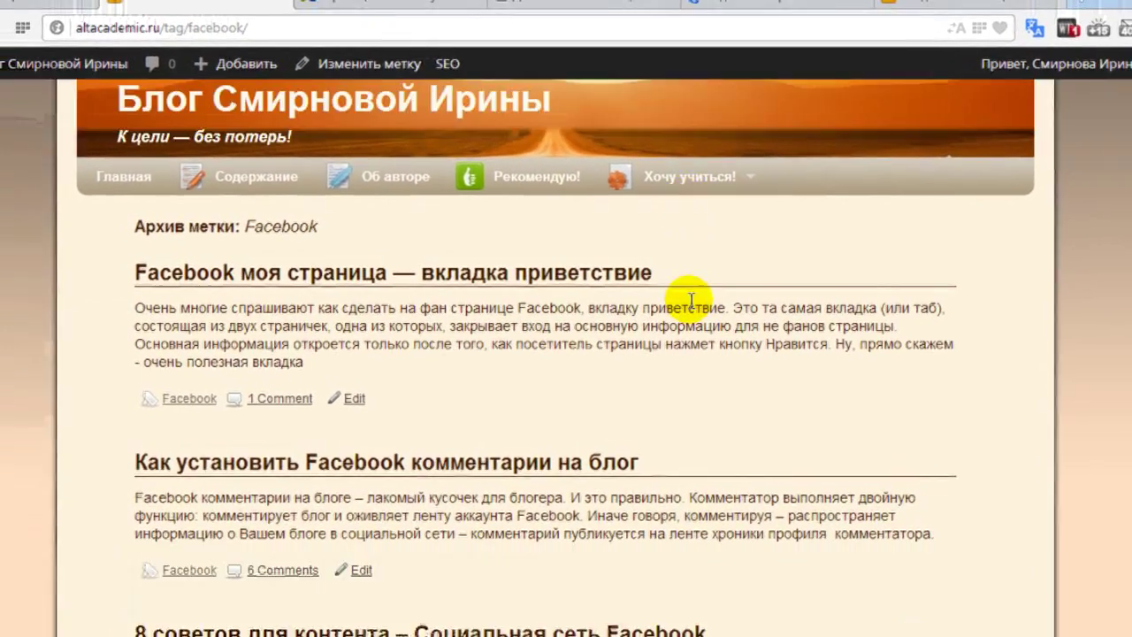
scroll(694, 296, "down", 6)
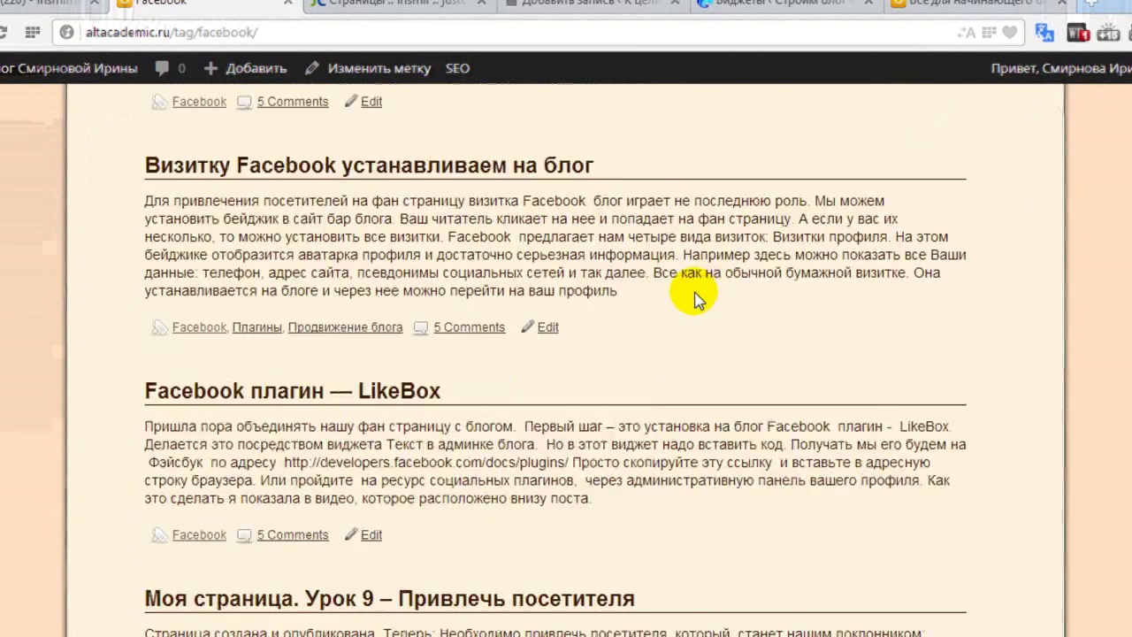
scroll(695, 292, "down", 6)
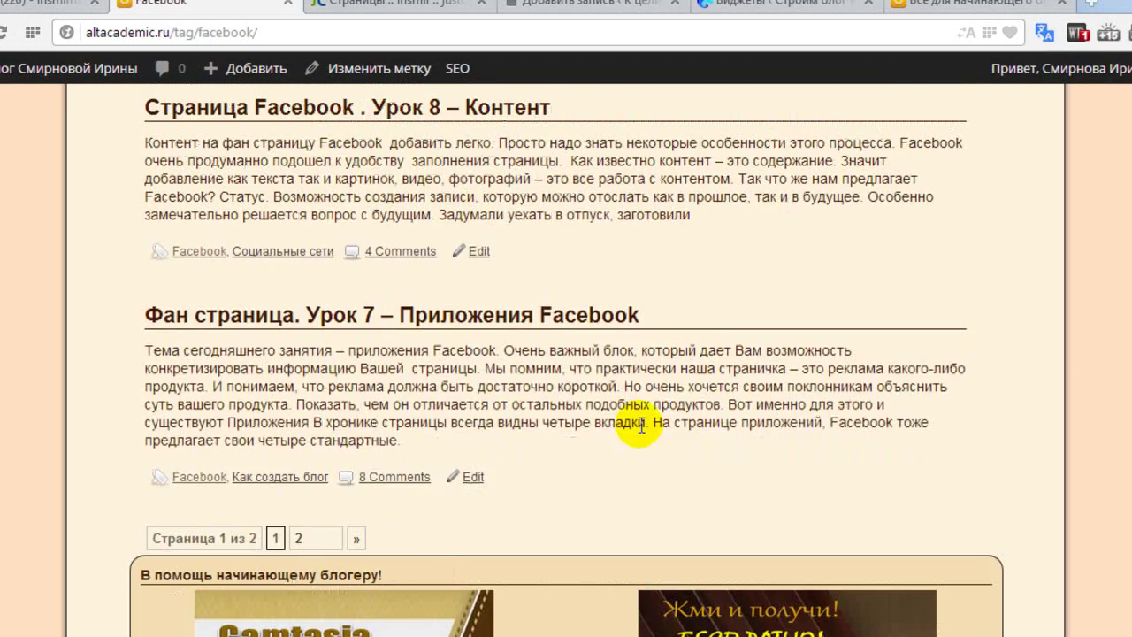
scroll(641, 424, "up", 3)
scroll(644, 431, "up", 12)
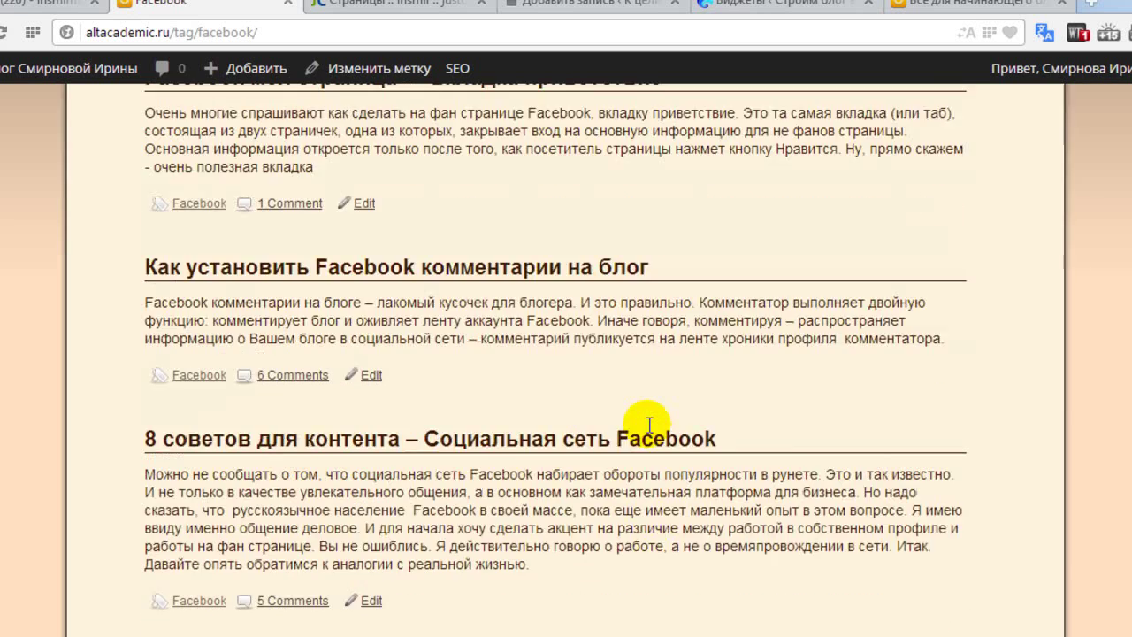